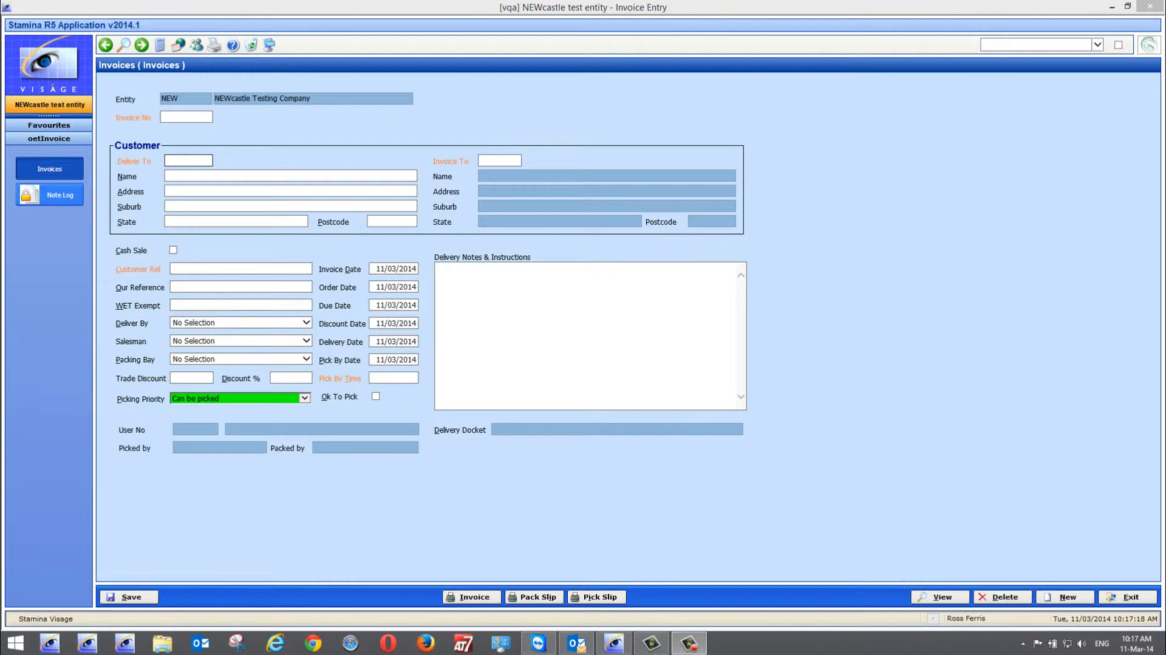
Start an invoice for deliver-to customer code RF, acknowledge the site access note, and fill in the customer's order reference
click(189, 160)
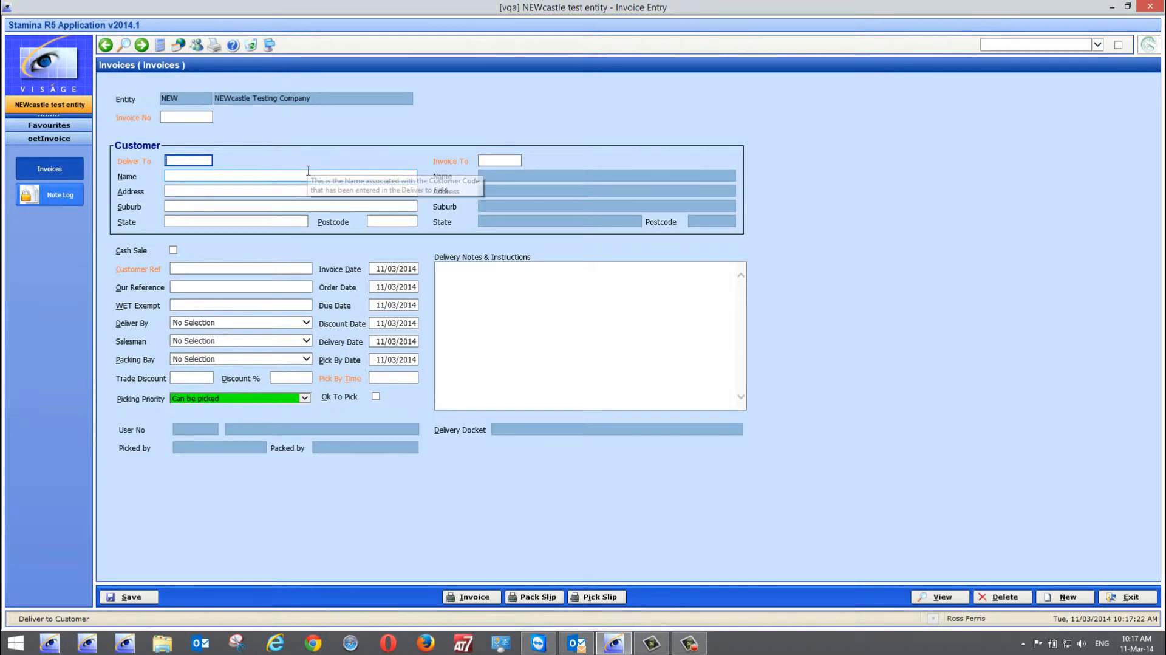
text(RF)
key(Tab)
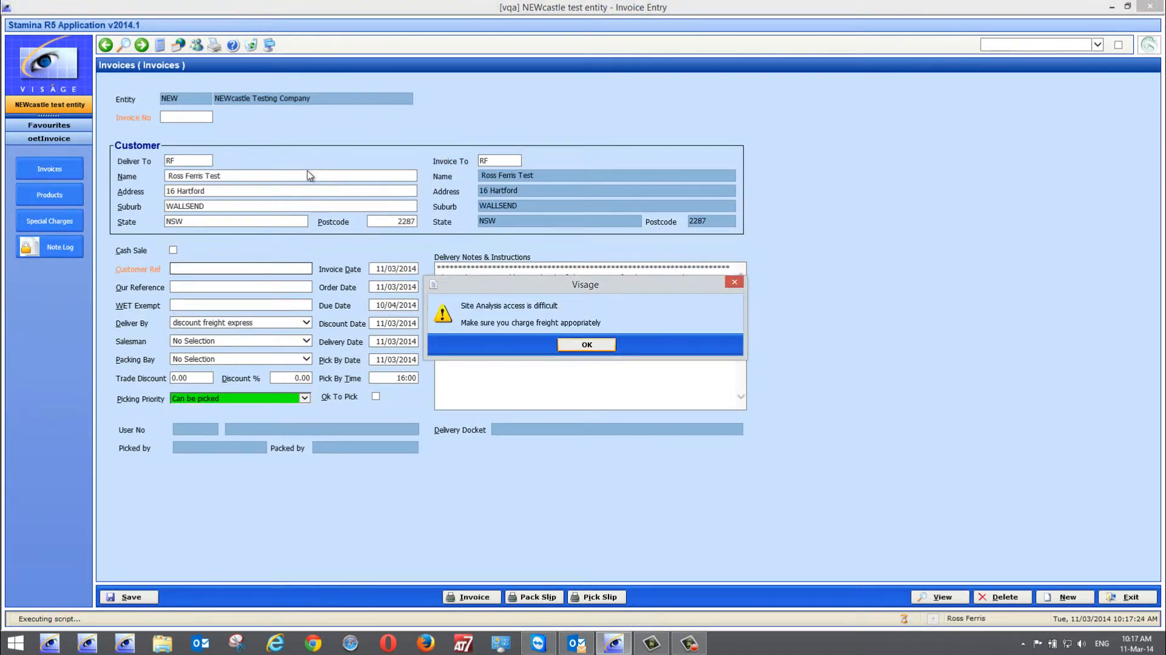
key(Return)
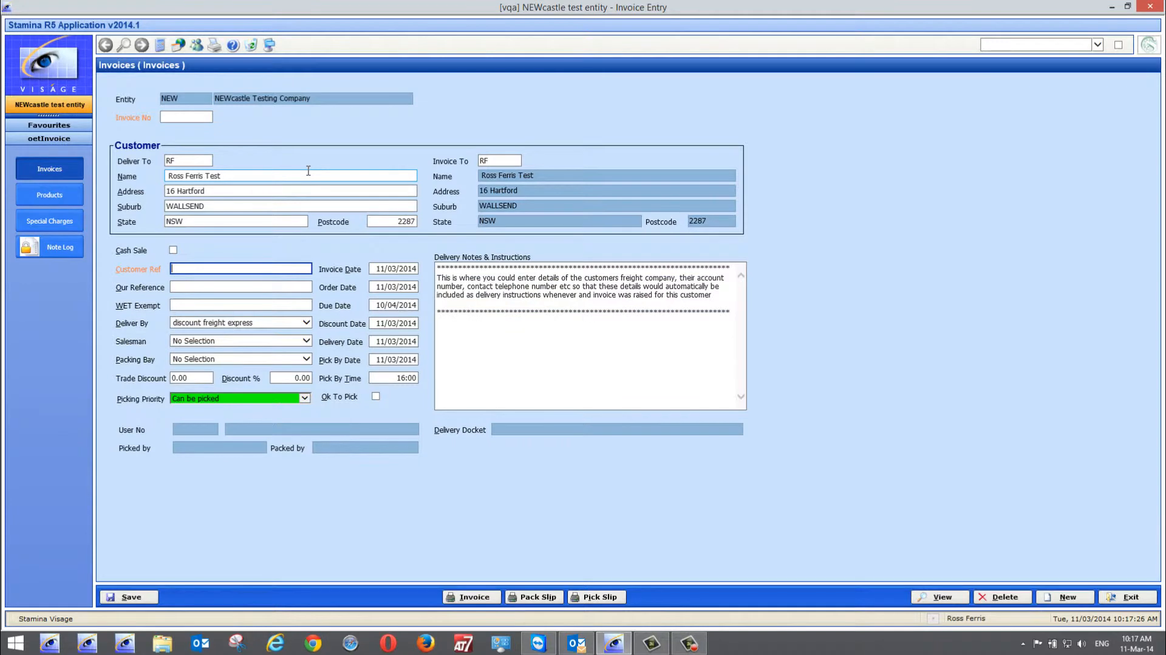
text(87623)
Add product RFA to the invoice's product lines with an order quantity of 1
click(64, 199)
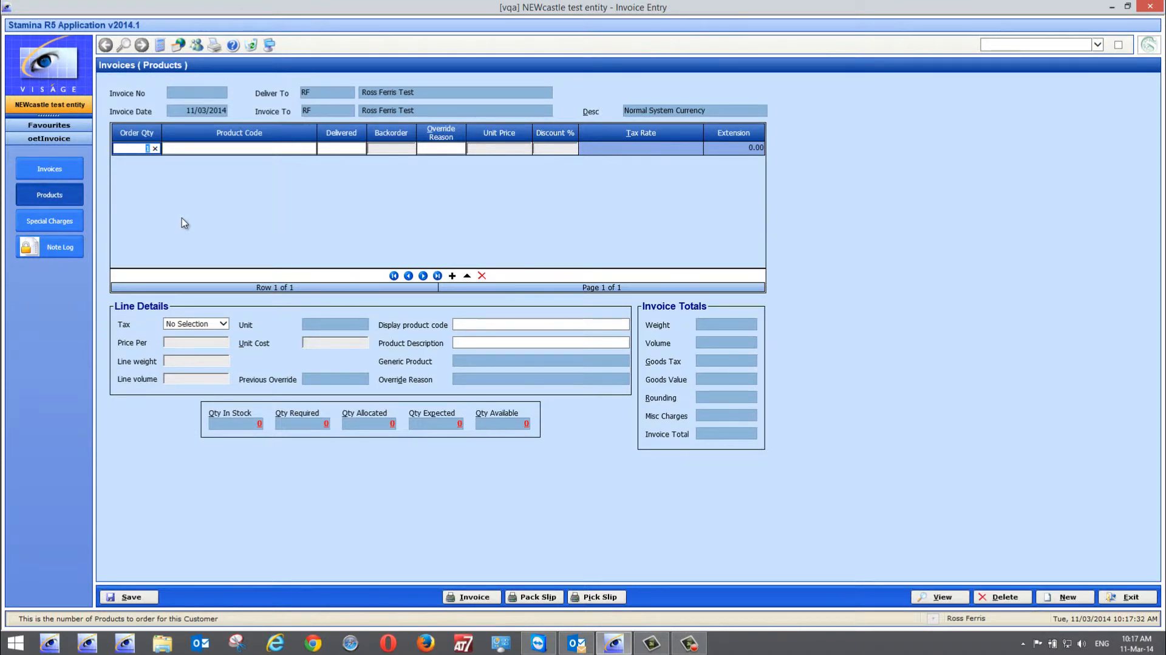
key(Tab)
text(rfa)
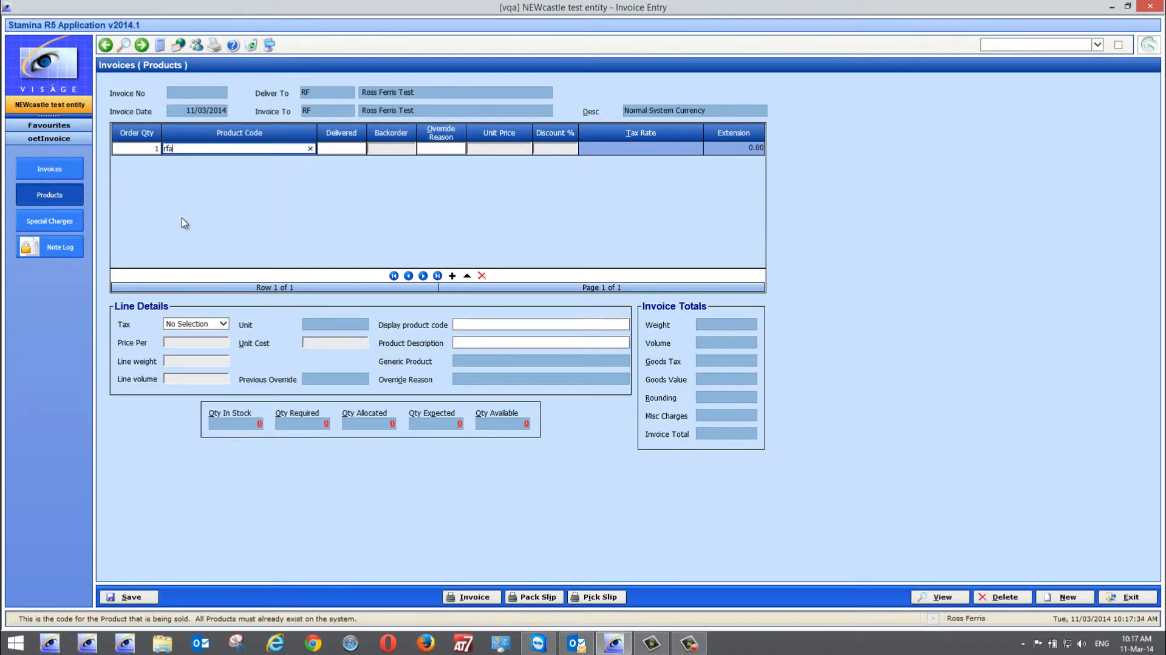
key(Tab)
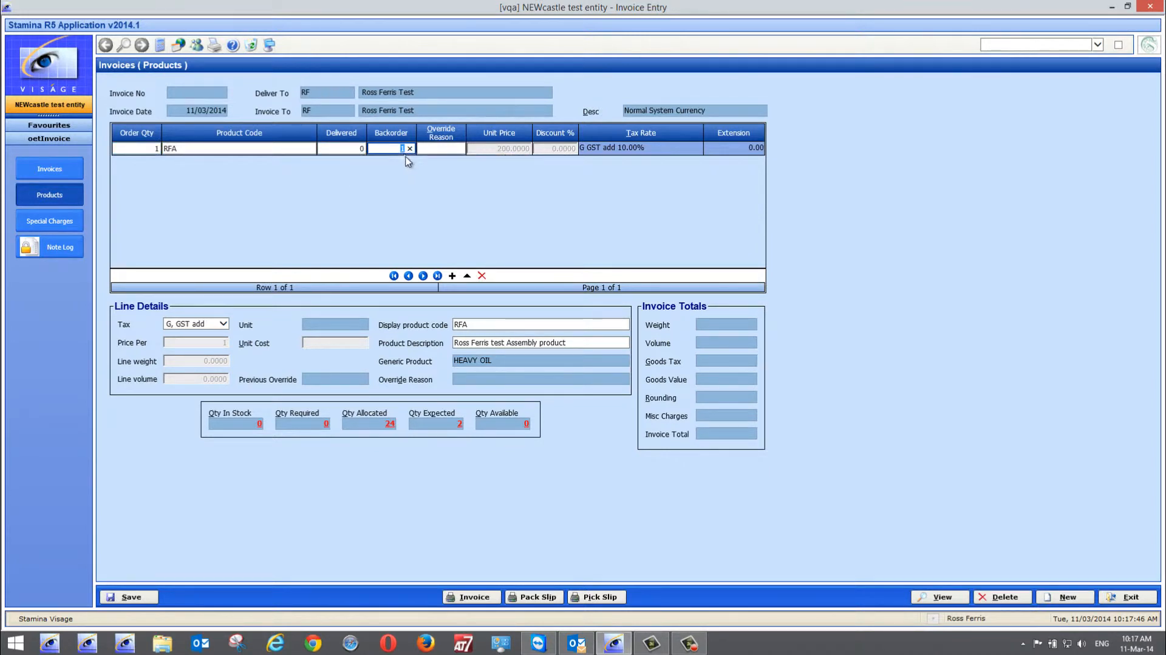
Examine the component stock behind assembly product RFA, and check the invoice's header details
click(259, 424)
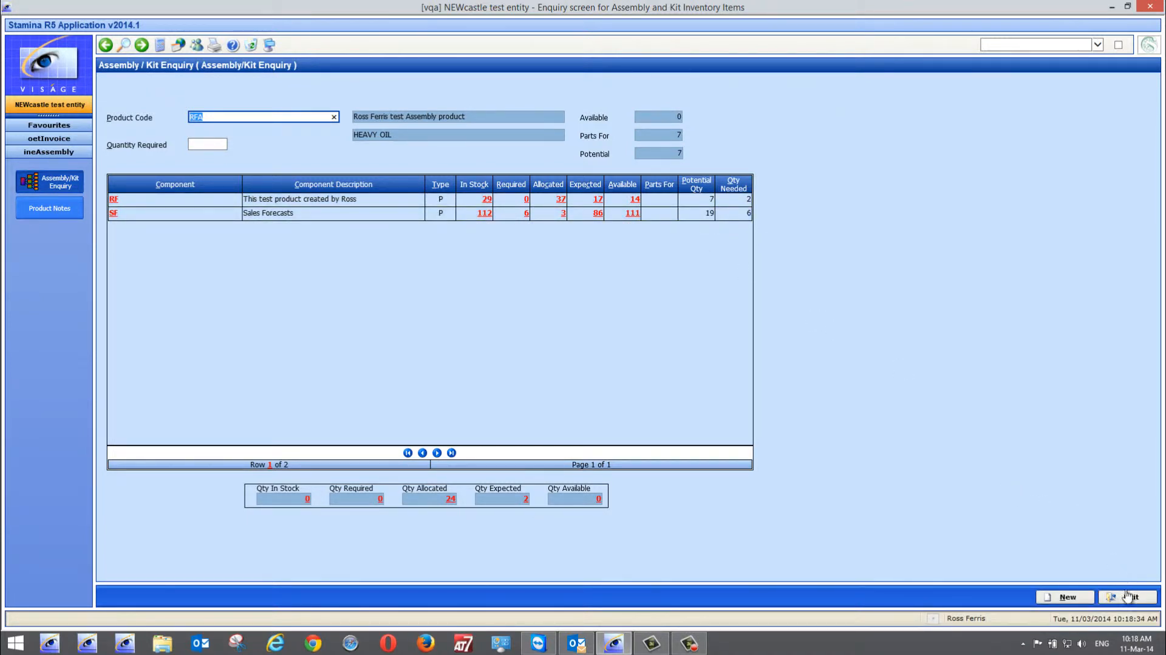
click(1128, 597)
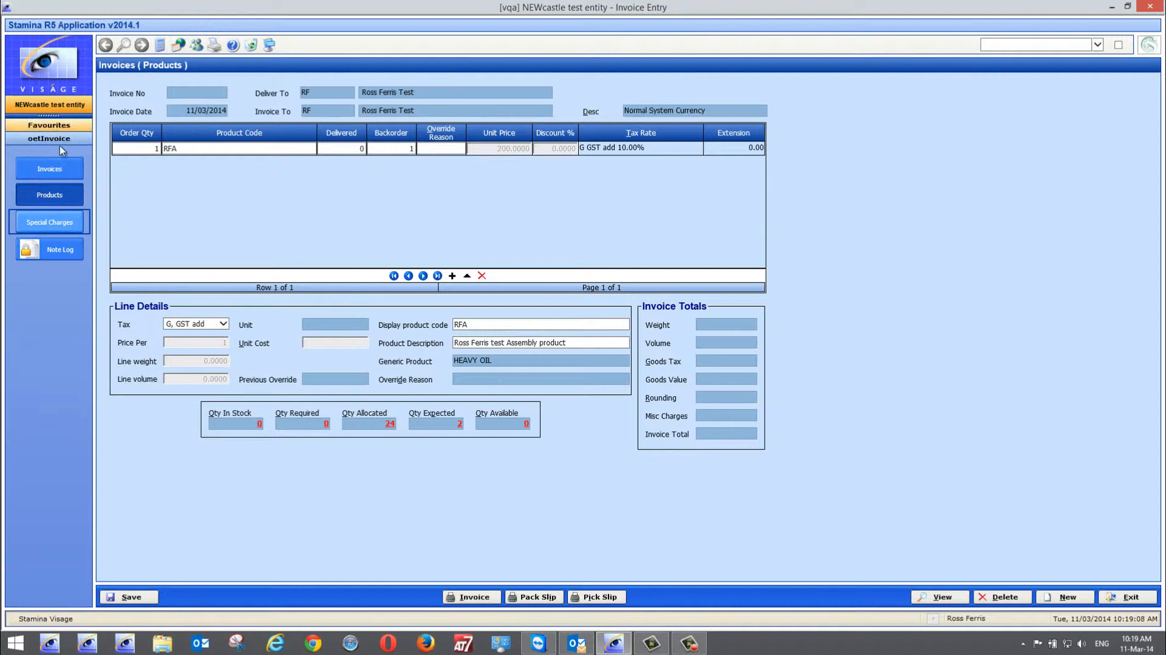
click(47, 174)
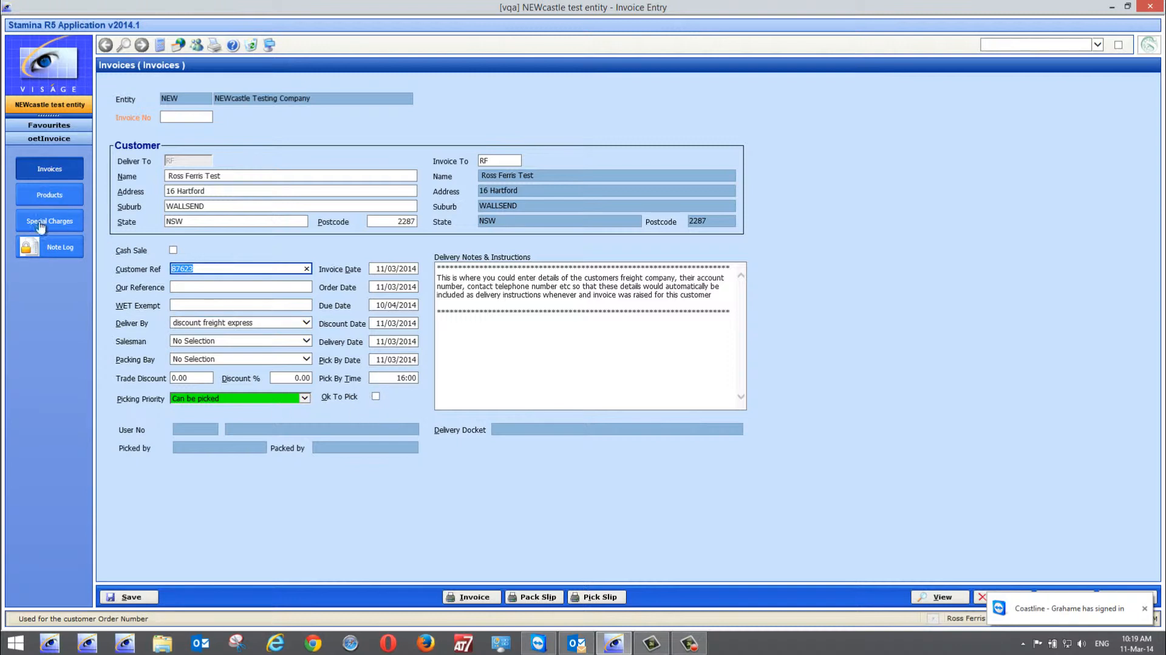
Add a second product line to the invoice for product SF with an order quantity of 1
click(49, 194)
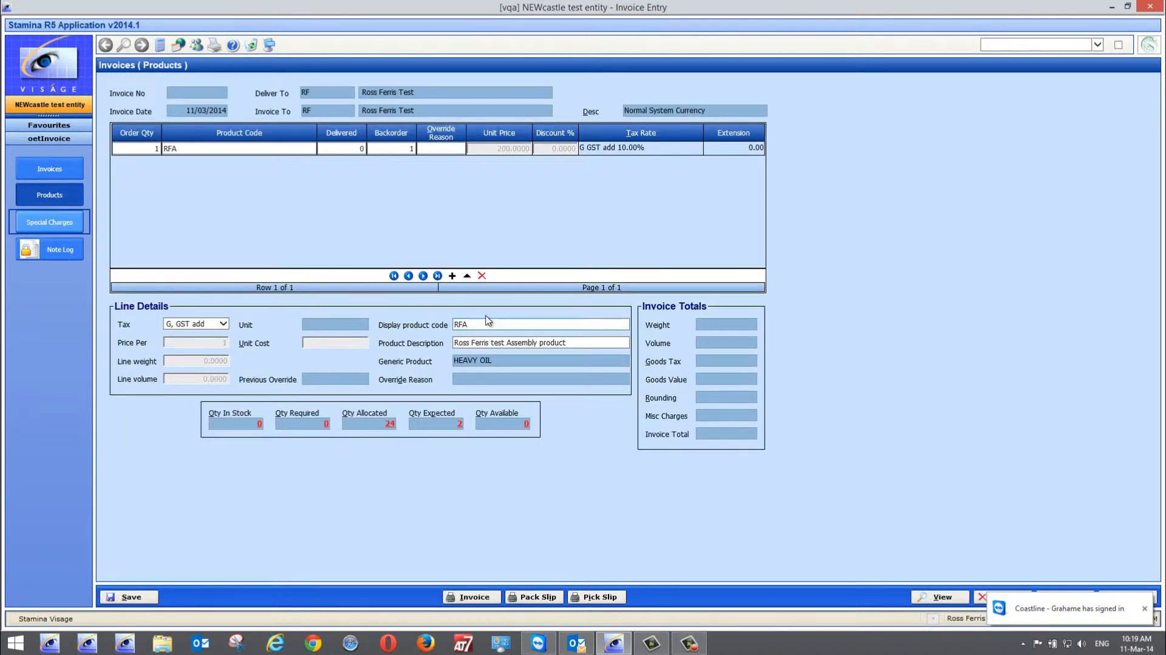
click(452, 276)
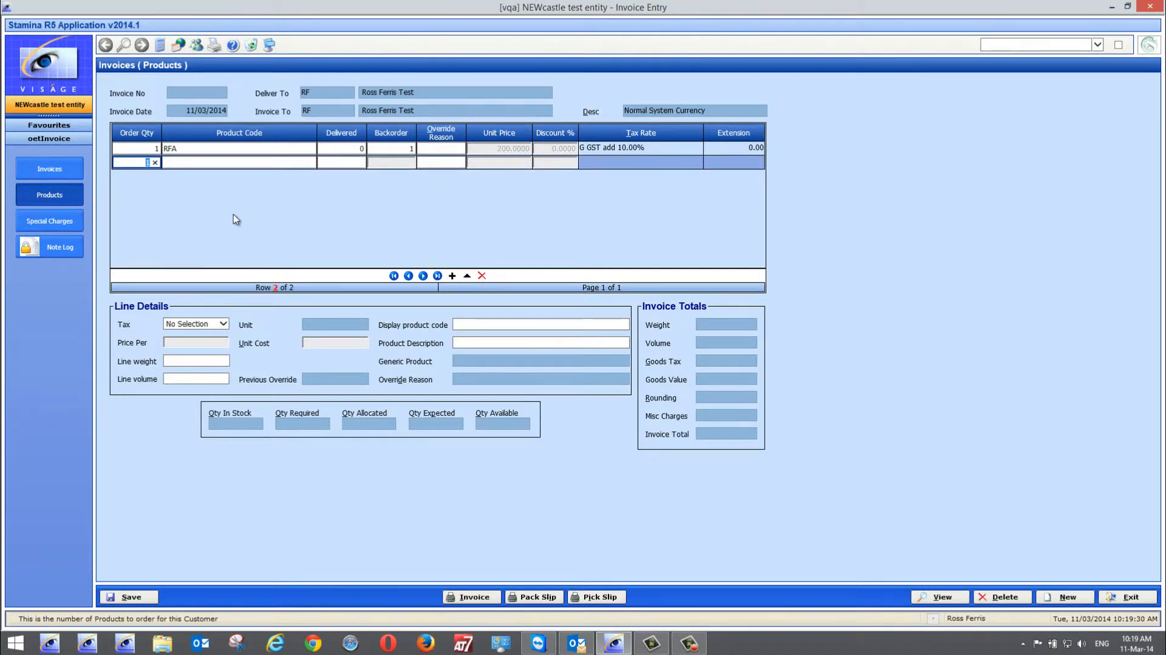
key(Tab)
text(sf)
key(Tab)
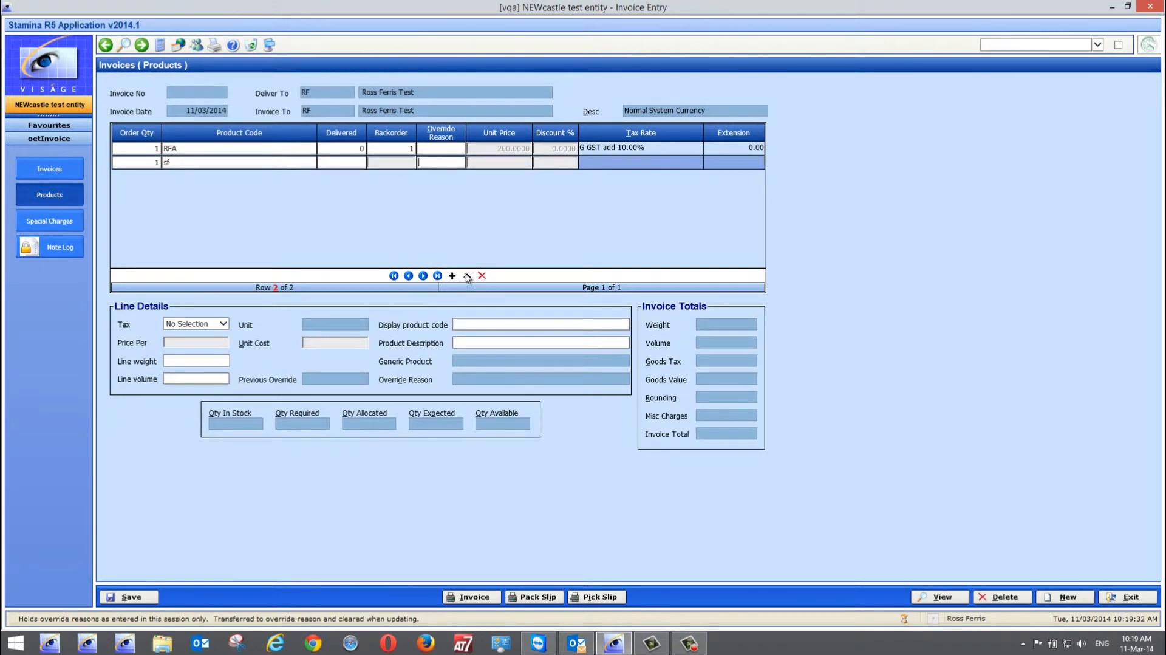
click(589, 339)
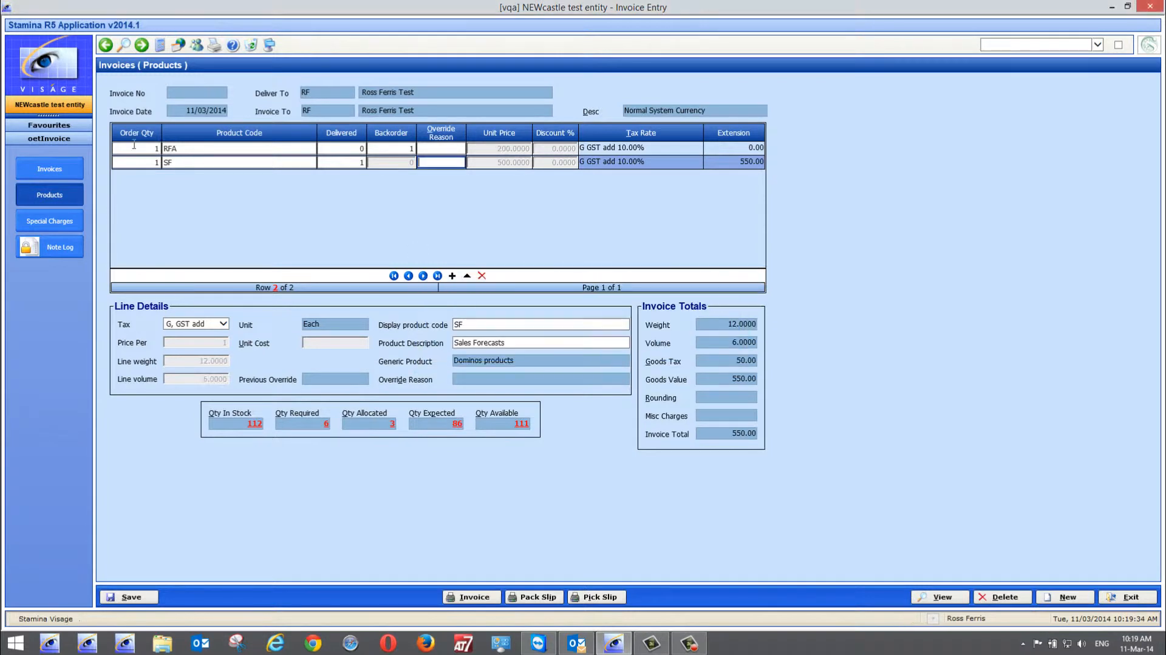
Save the invoice from its header page, clear the form and leave invoice entry without saving the blank record
click(49, 168)
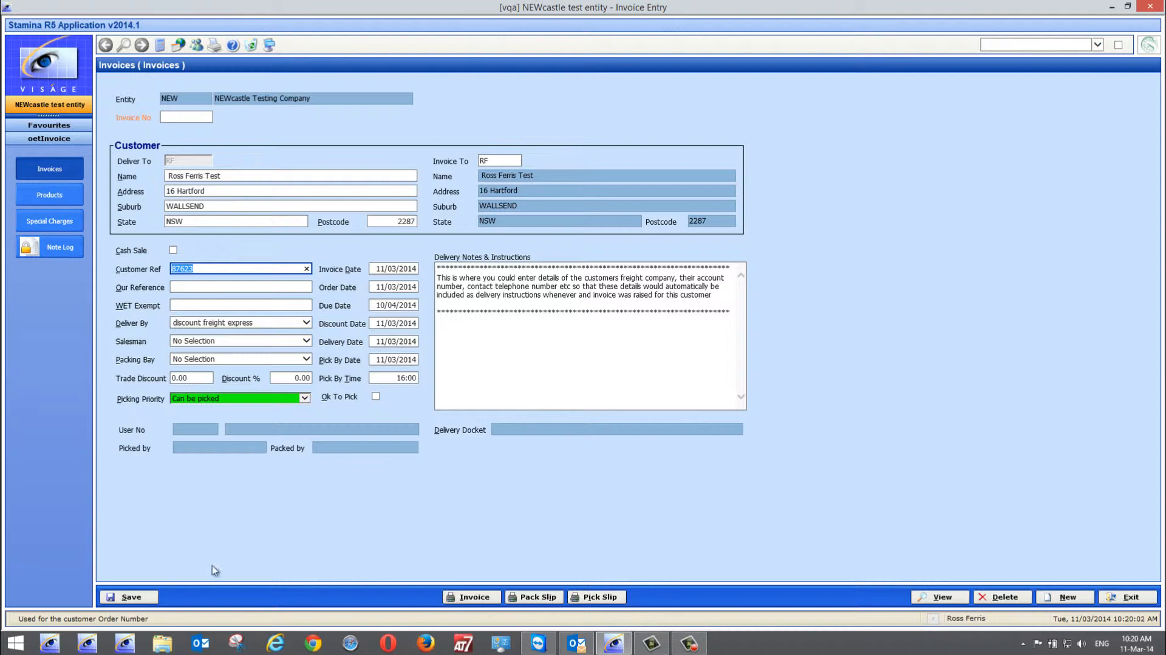
click(134, 597)
click(1059, 597)
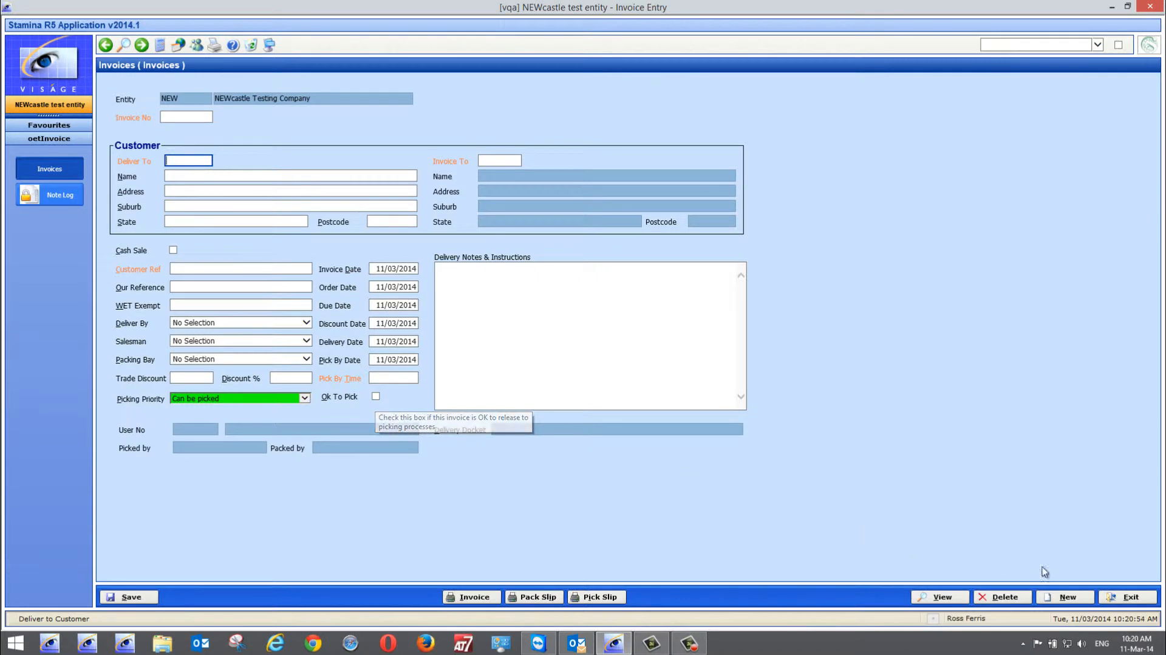
click(1130, 598)
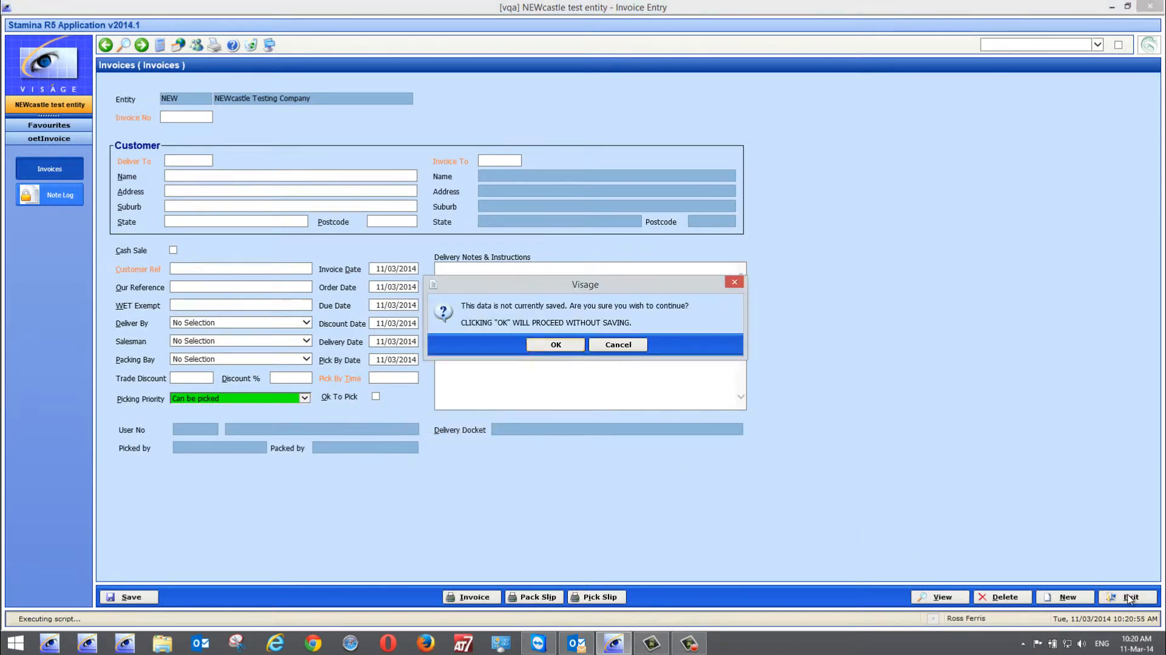
click(555, 345)
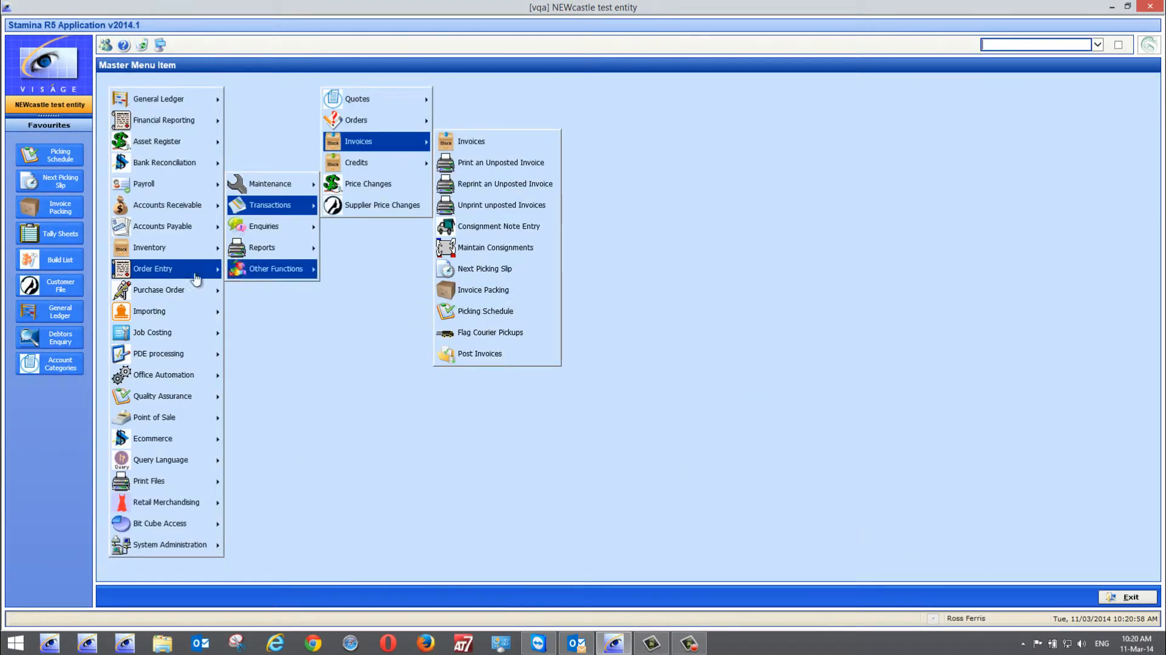
Open the Build List among the inventory tally sheet transactions
mouse_move(163, 250)
mouse_move(291, 188)
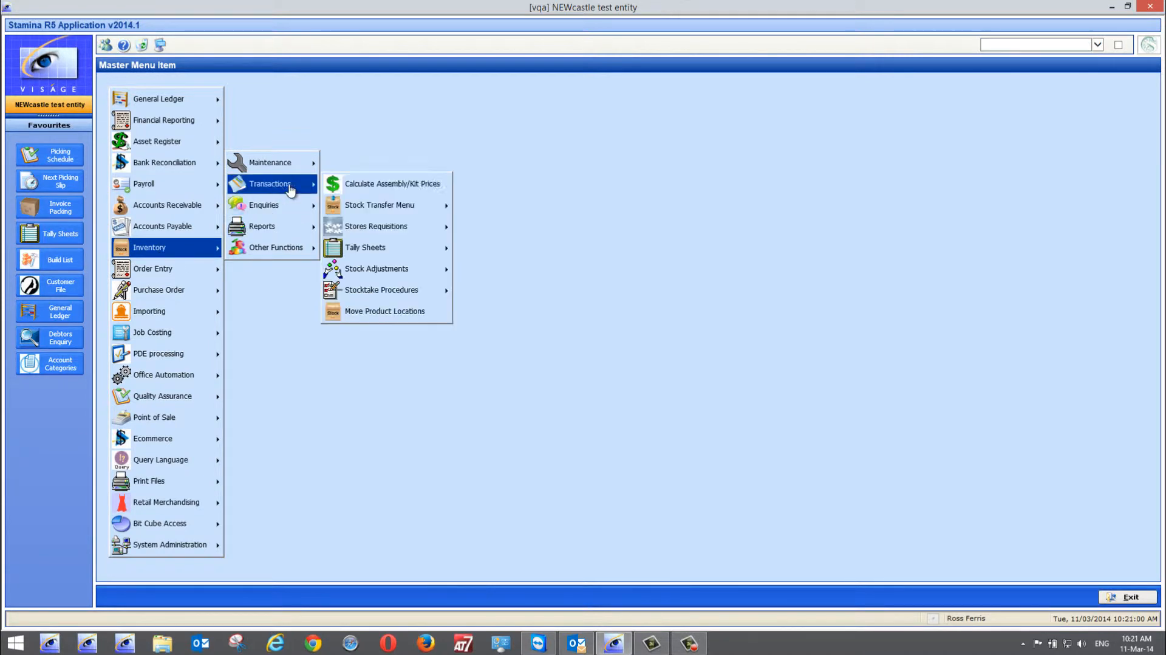
mouse_move(394, 249)
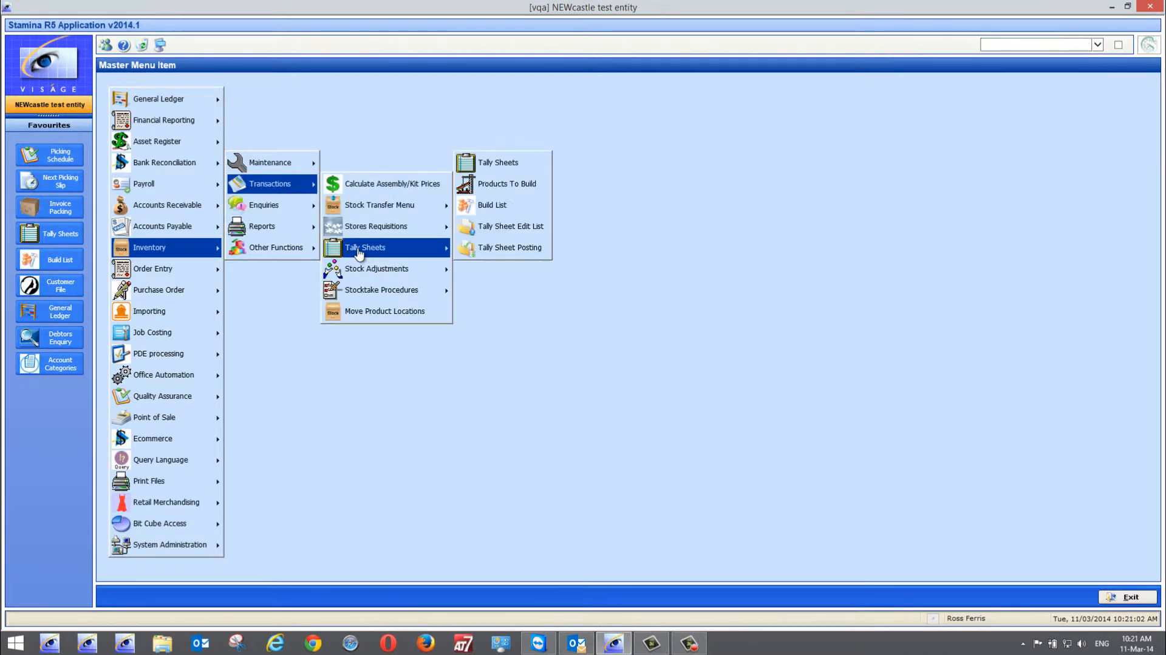
click(523, 200)
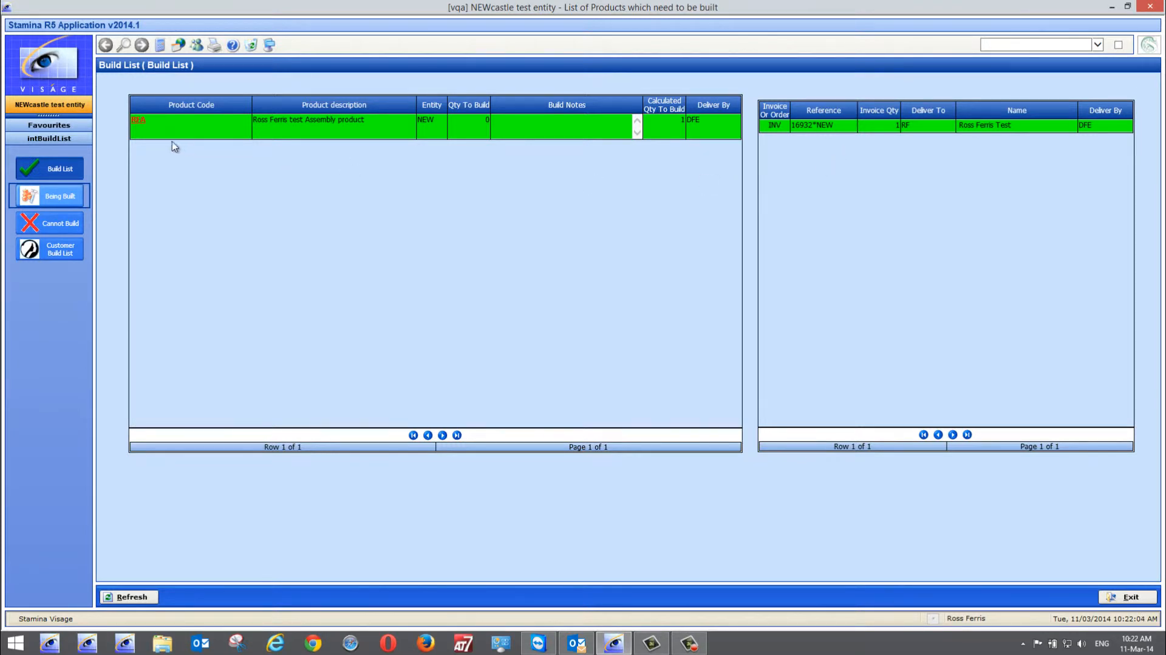
Check the RFA entry on the Build List, and view the Being Built and Cannot Build lists
click(138, 122)
click(45, 202)
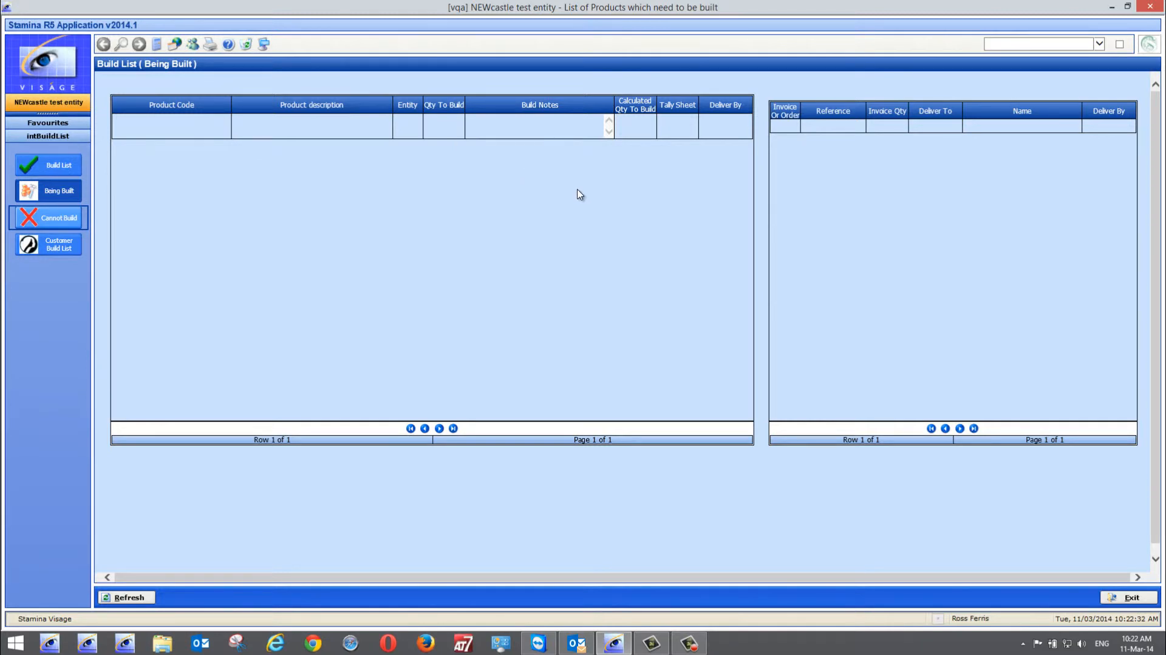
click(50, 222)
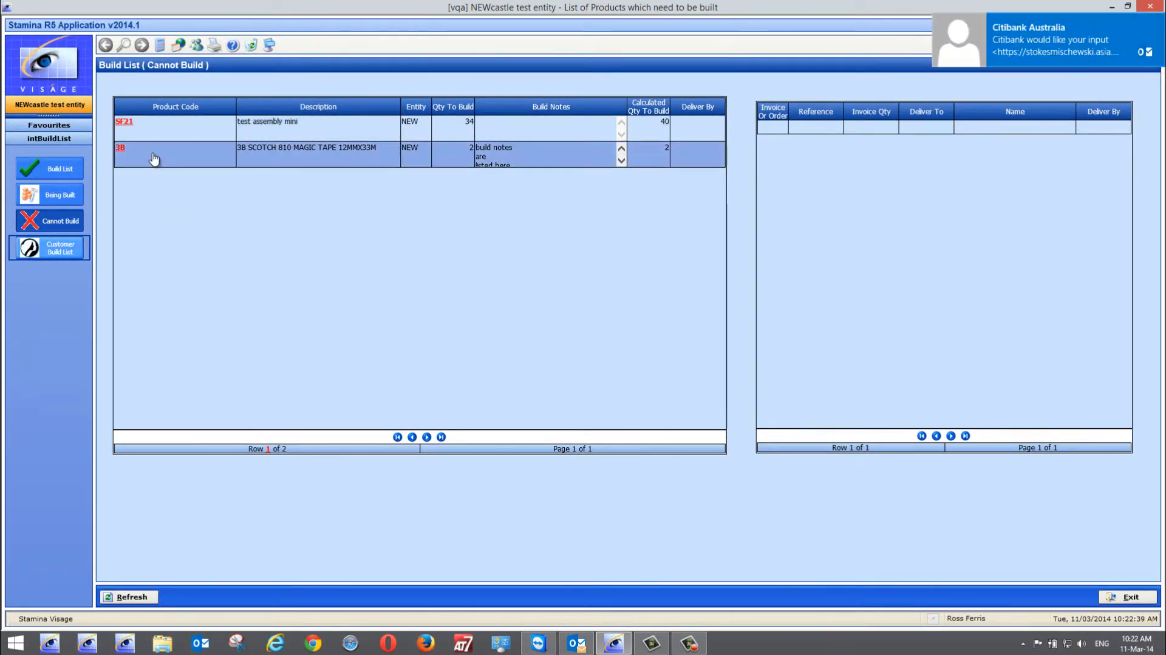
Examine the component availability of products SF21 and 3B from the Cannot Build list
click(127, 122)
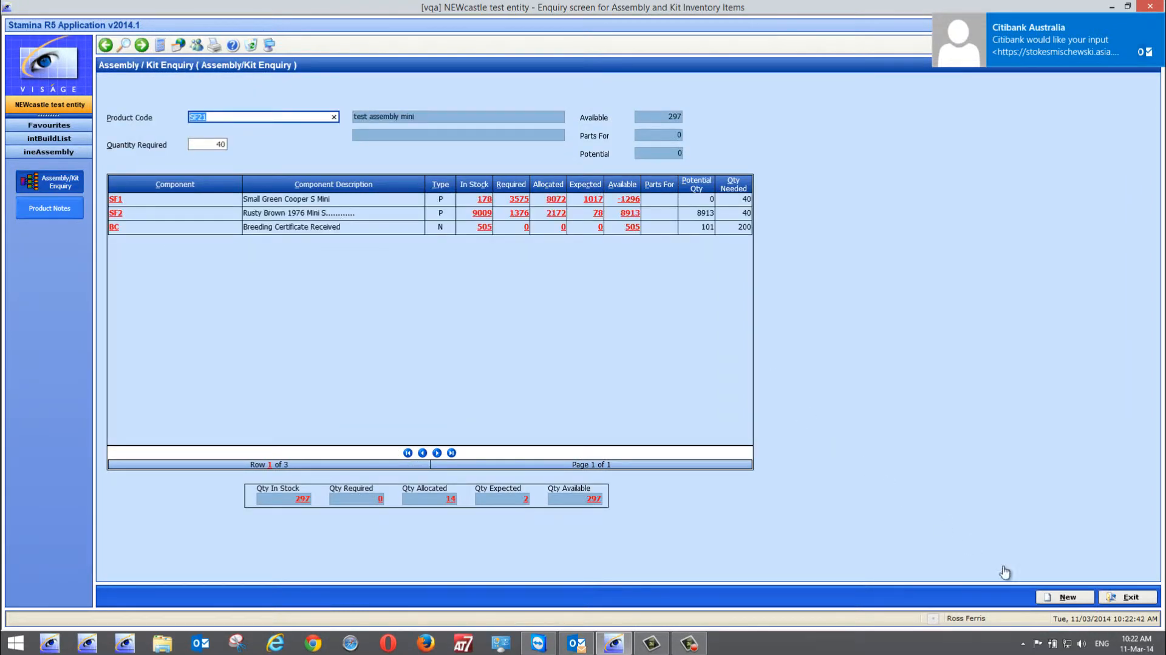
click(1133, 595)
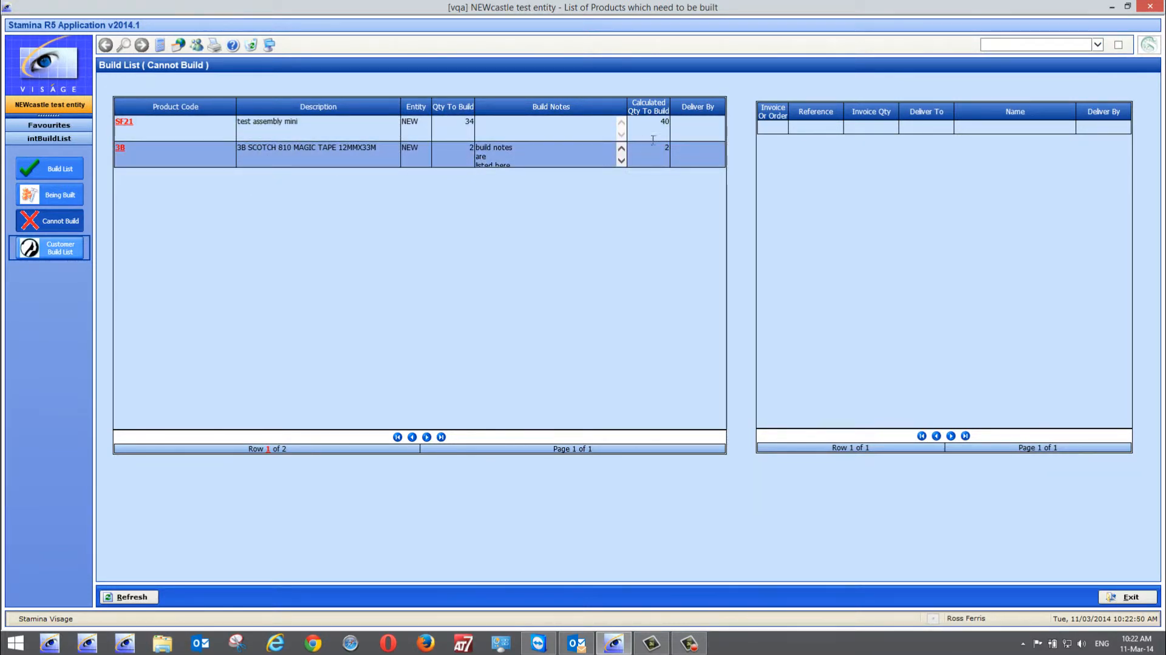
click(126, 123)
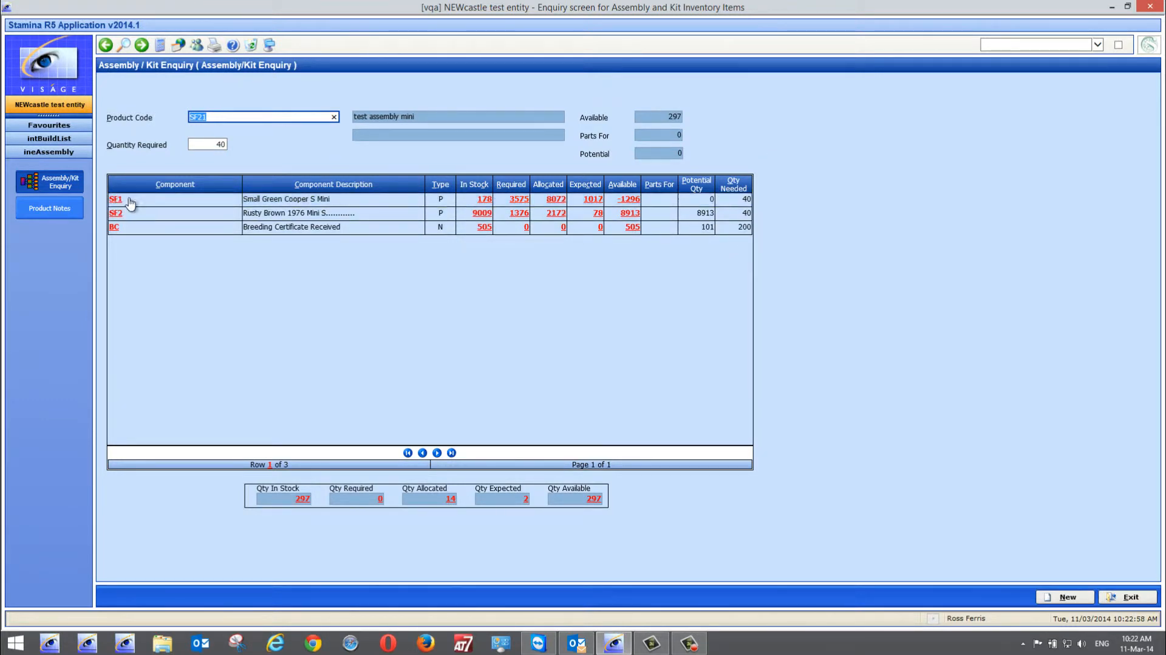
click(1131, 598)
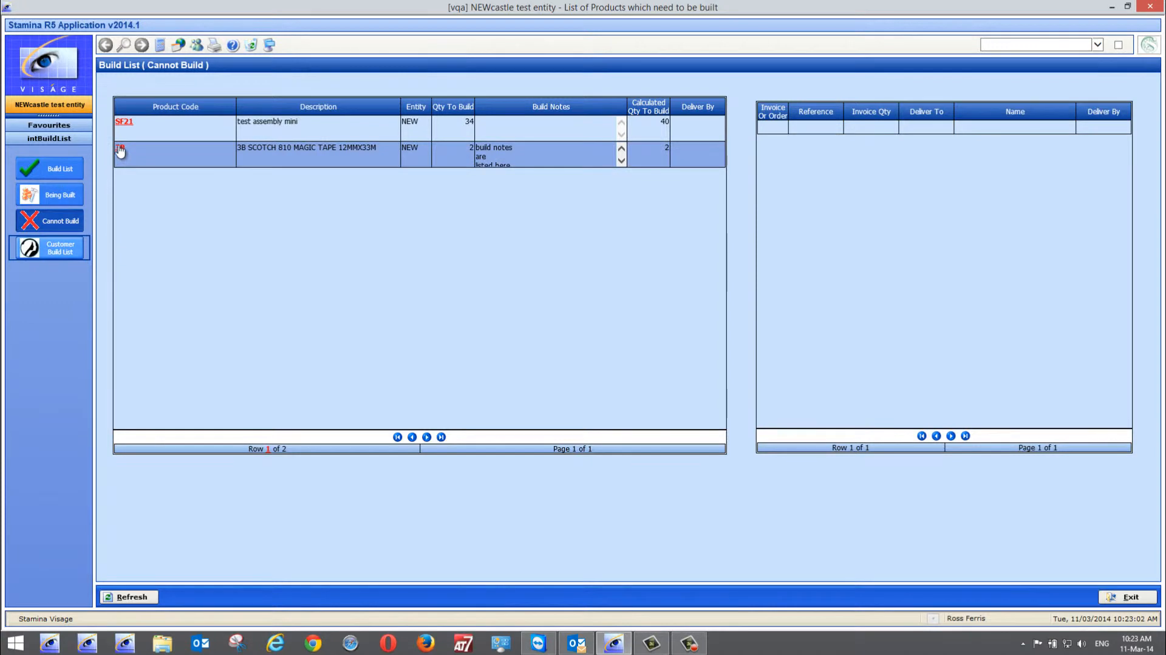
click(120, 151)
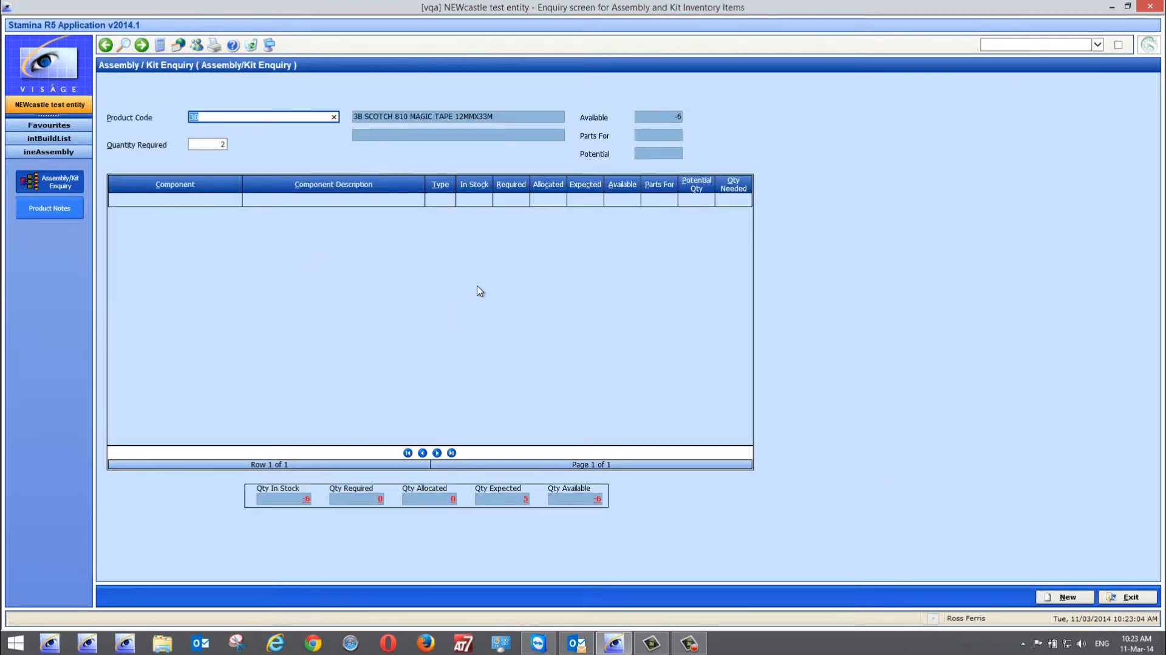
click(1131, 598)
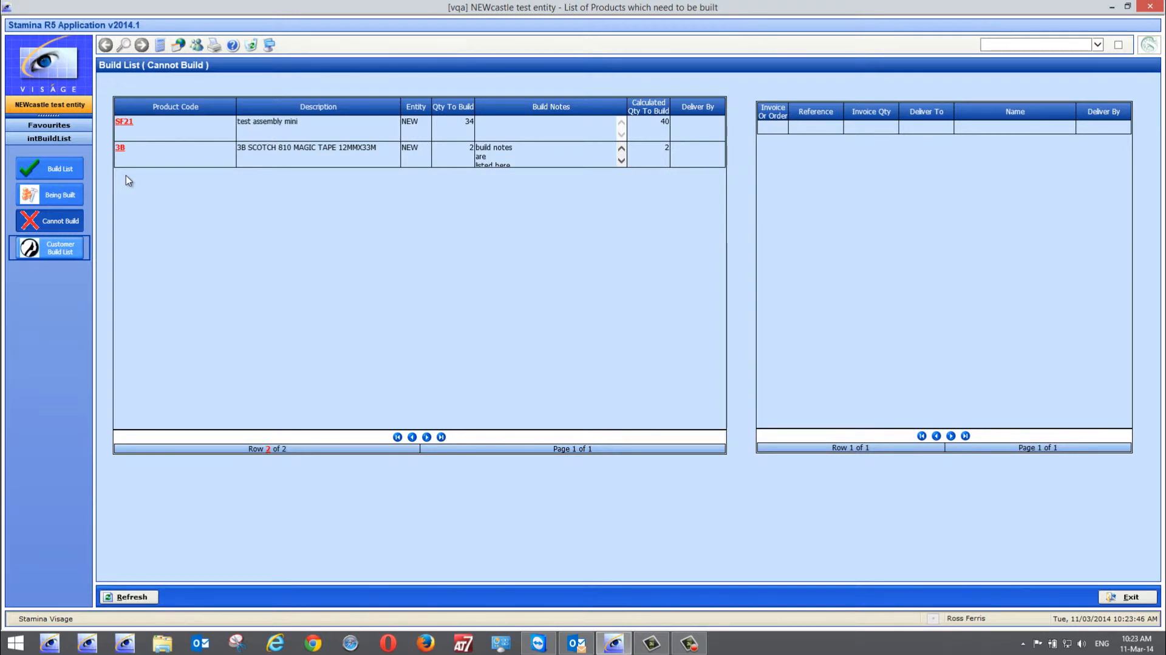
Show the Customer Build List for deliver-to customer code RF, recheck the main Build List and exit it
click(47, 254)
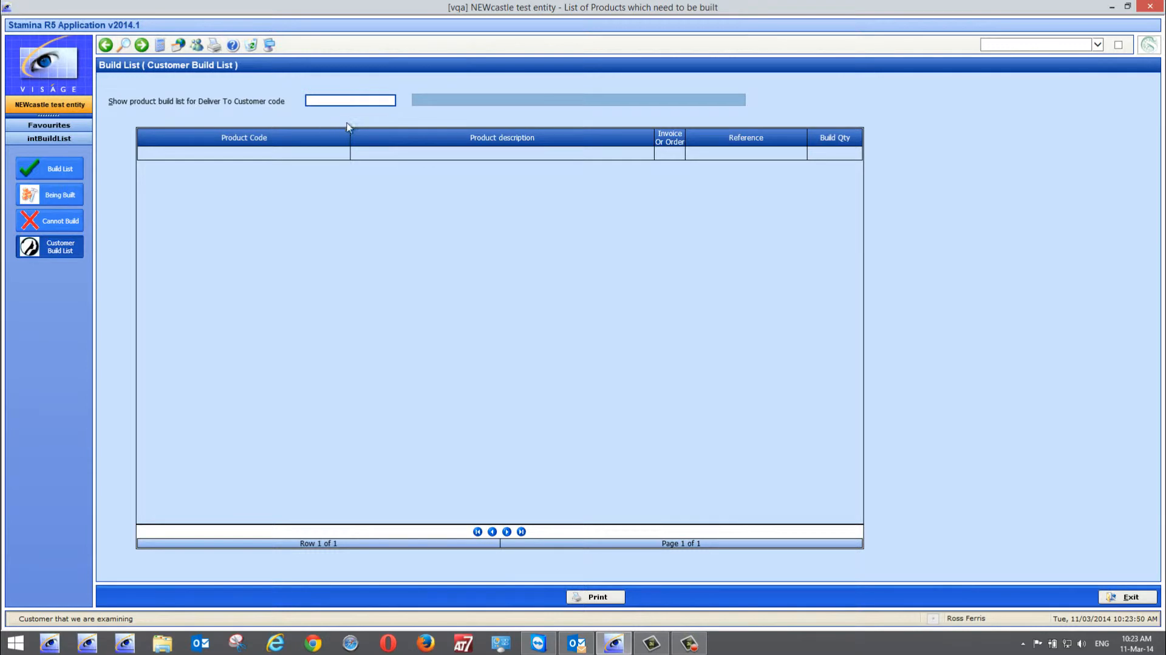
text(rf)
key(Tab)
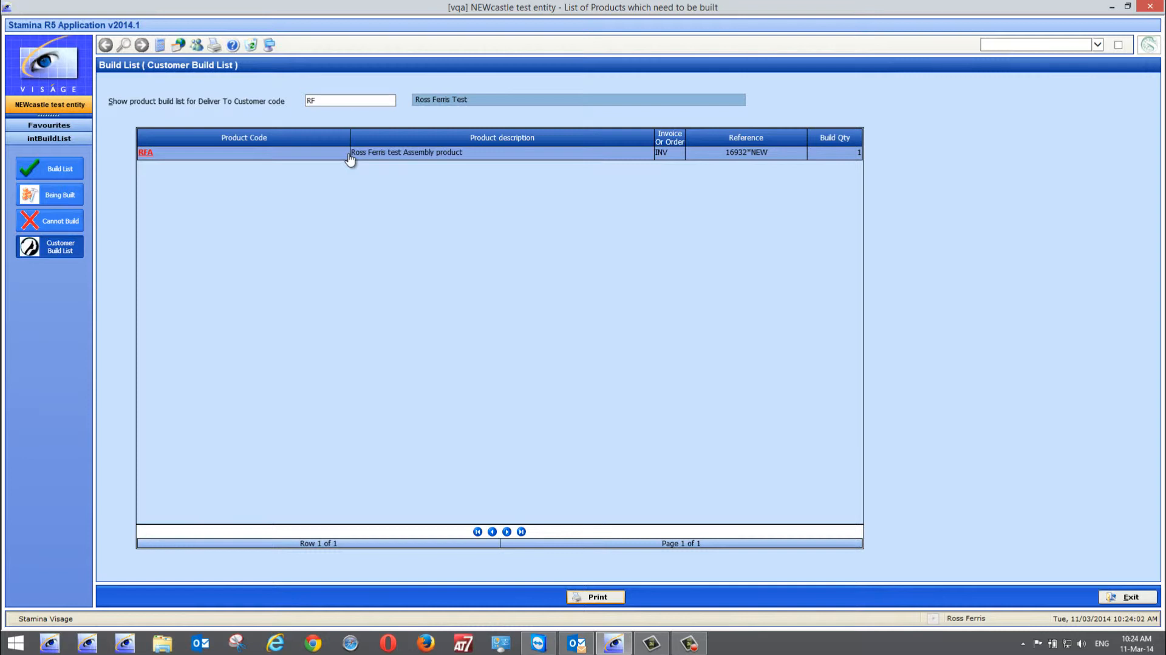
click(67, 221)
click(68, 167)
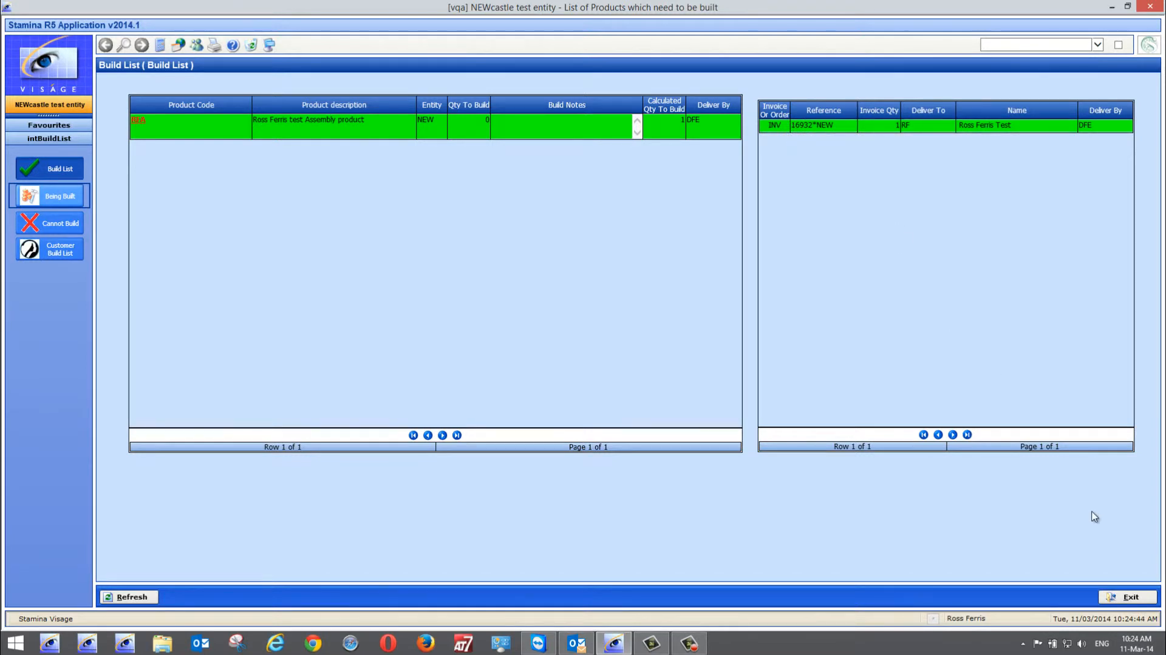
click(1125, 592)
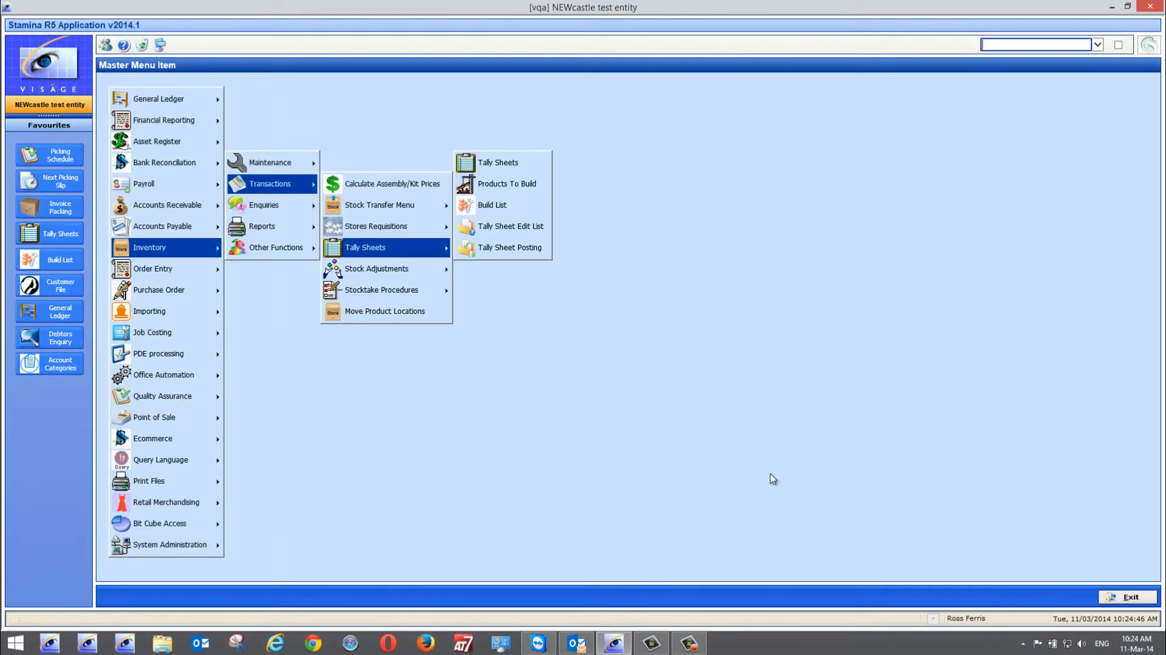
Reopen invoice entry with the shortcut code oeti, and start an invoice for deliver-to customer code SF, acknowledging the sales note
text(oetinvoice)
key(Return)
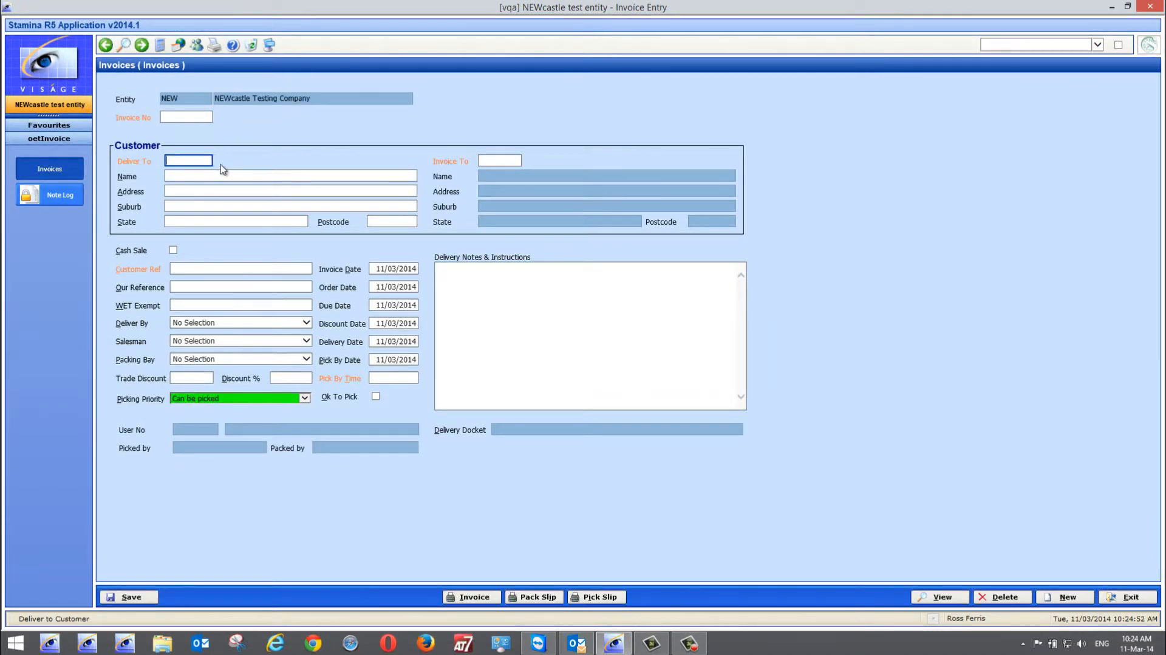
text(SF)
key(Tab)
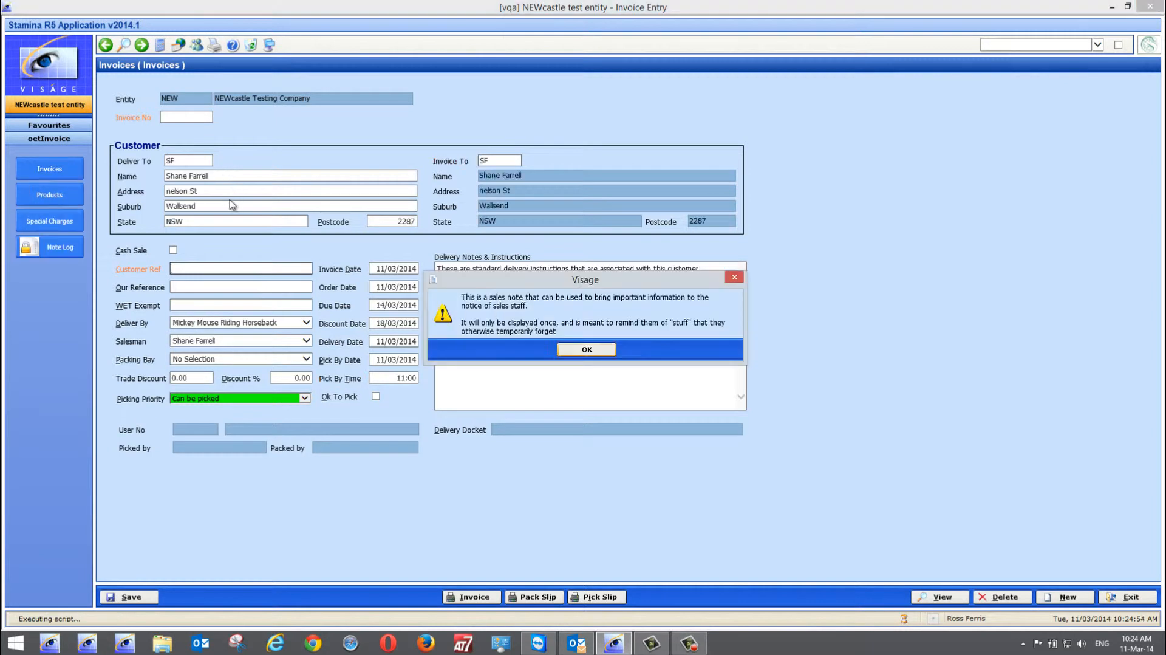
click(571, 350)
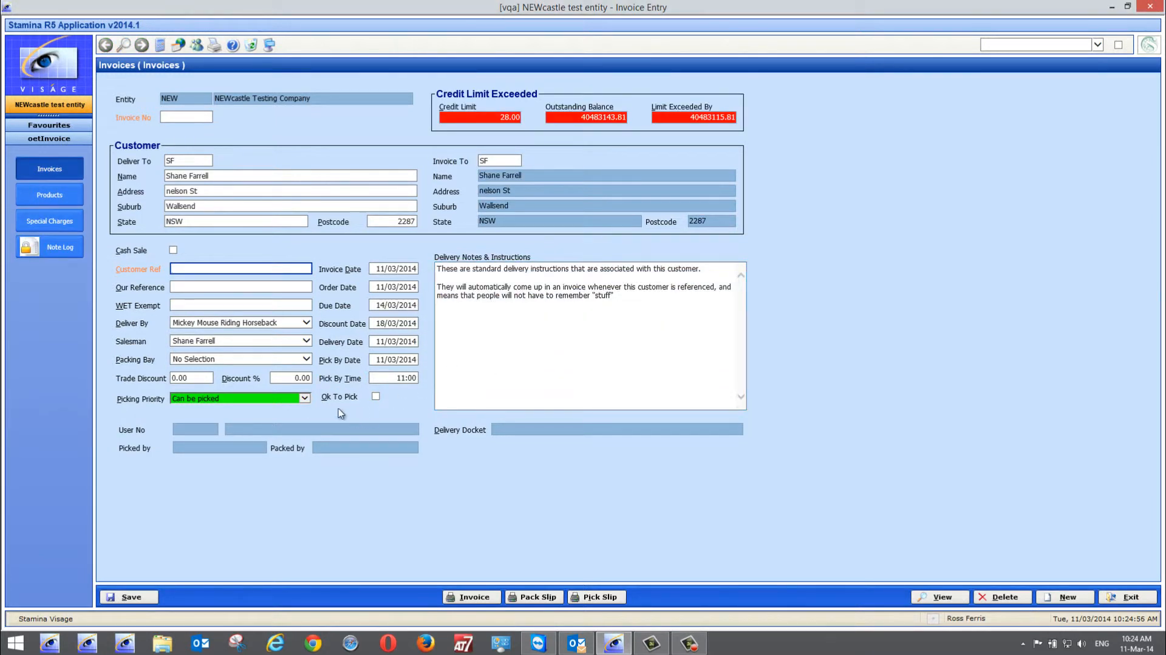
Set the invoice's picking priority to Urgent Pick and enter the customer reference
click(305, 399)
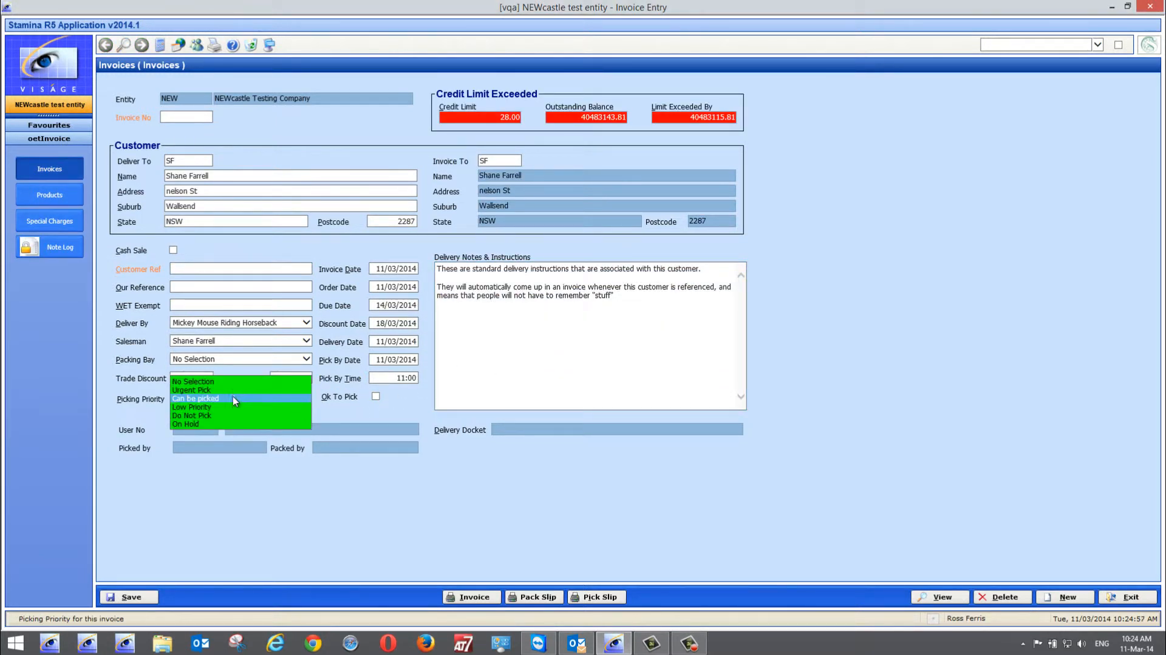
click(197, 391)
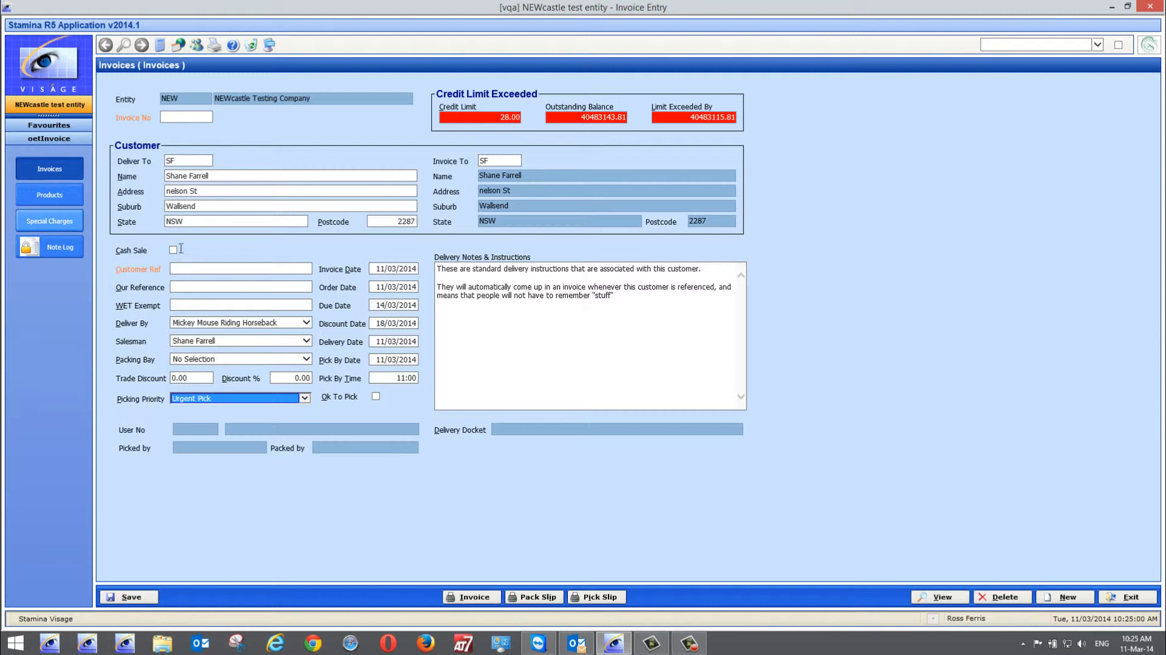
click(204, 271)
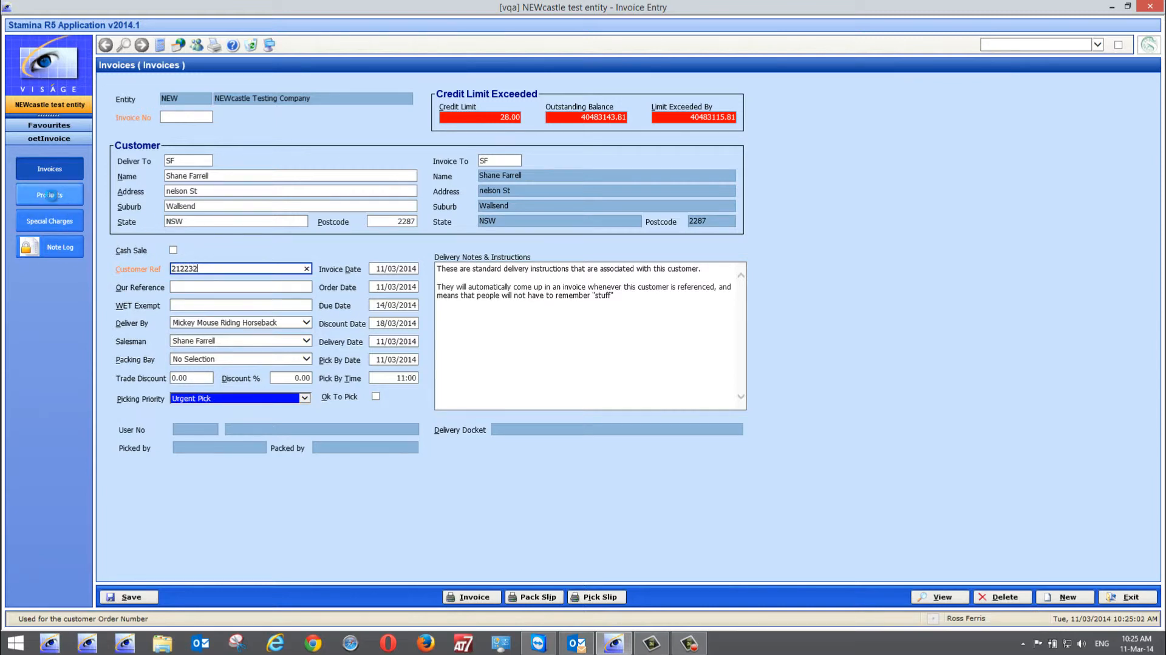
Add one unit of product RFA to the invoice, save it and exit invoice entry
click(49, 195)
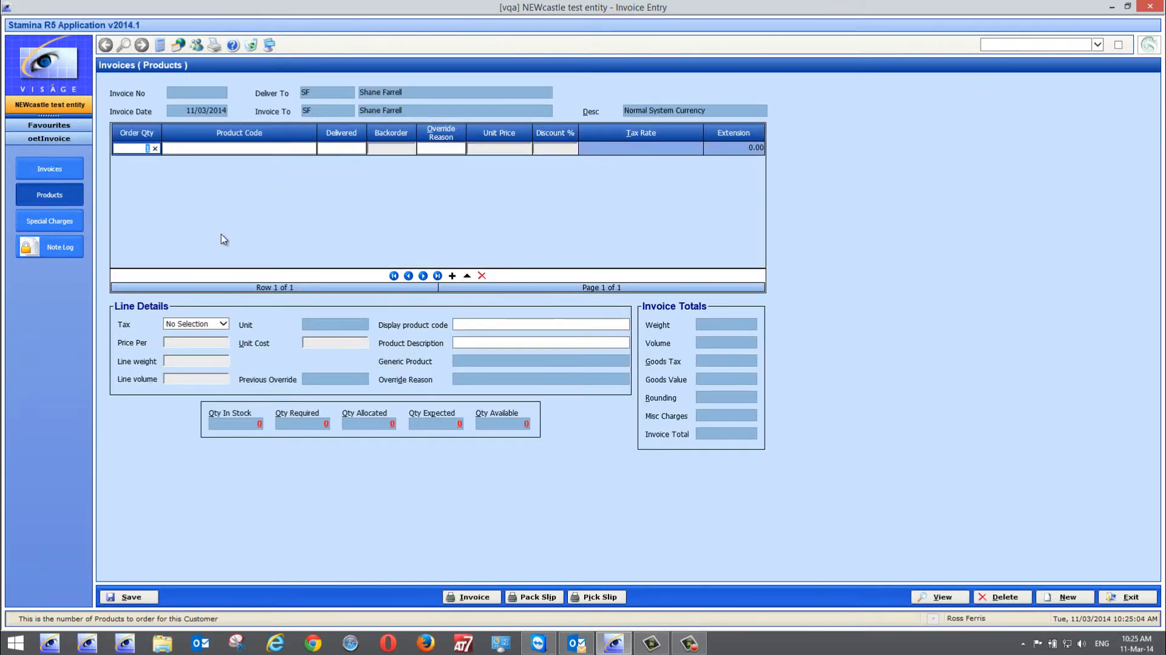
key(Tab)
text(rfa)
key(Tab)
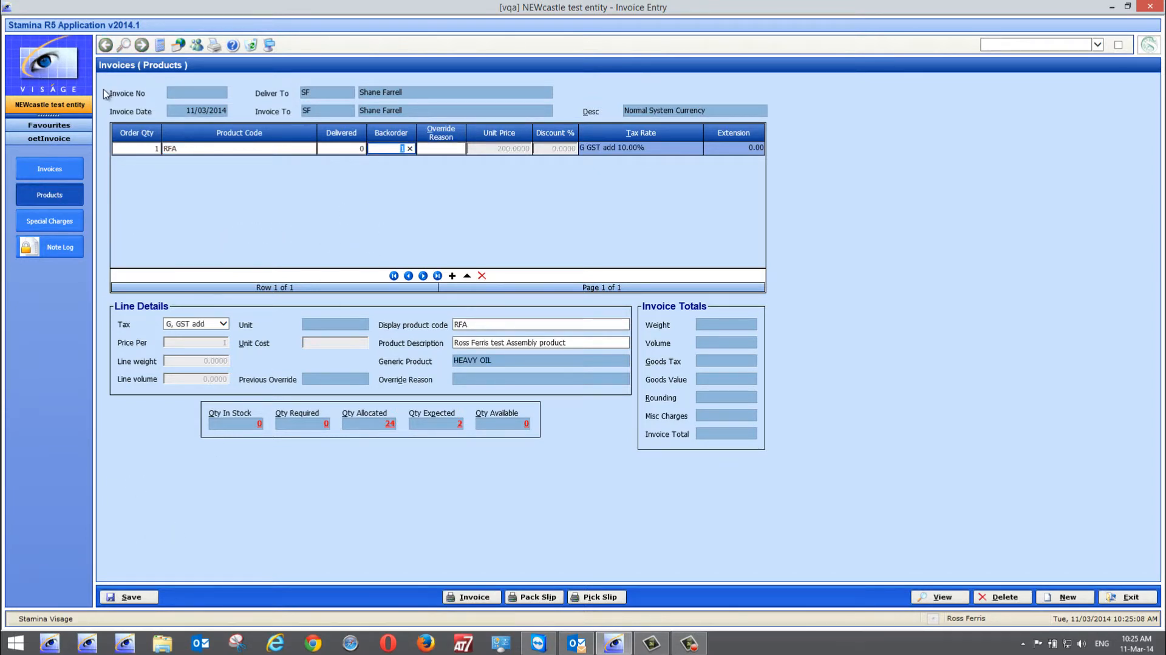
click(139, 597)
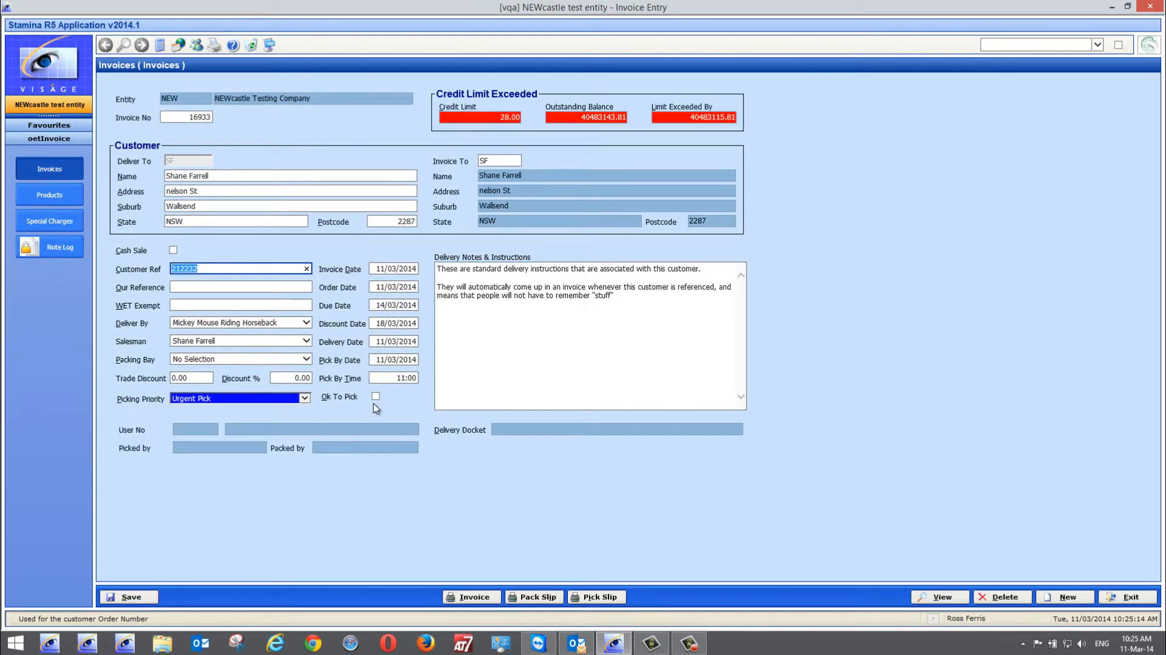
click(1128, 598)
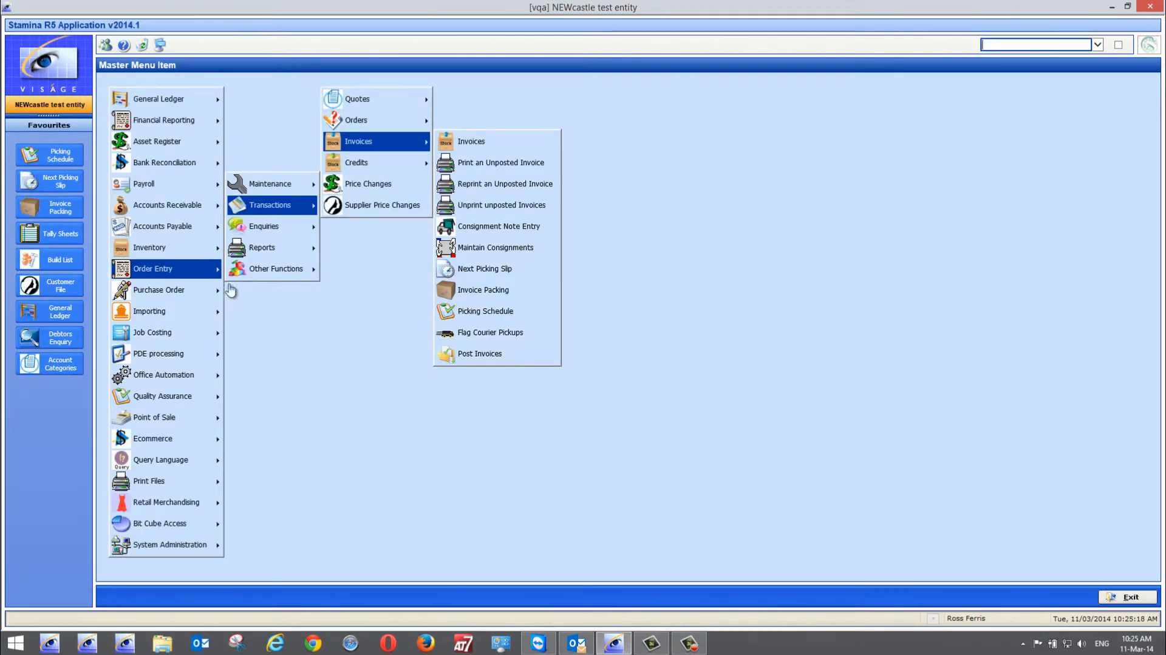
Review the RFA entry and its related invoices on the inventory Build List, and exit the list
mouse_move(212, 247)
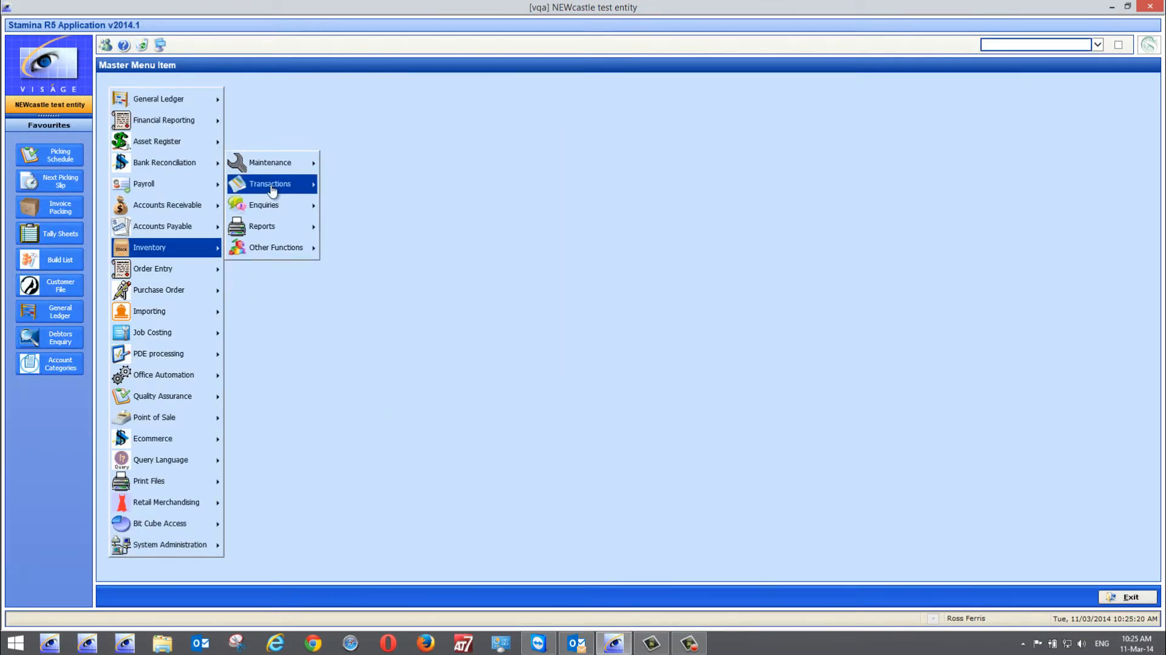
mouse_move(272, 192)
mouse_move(368, 250)
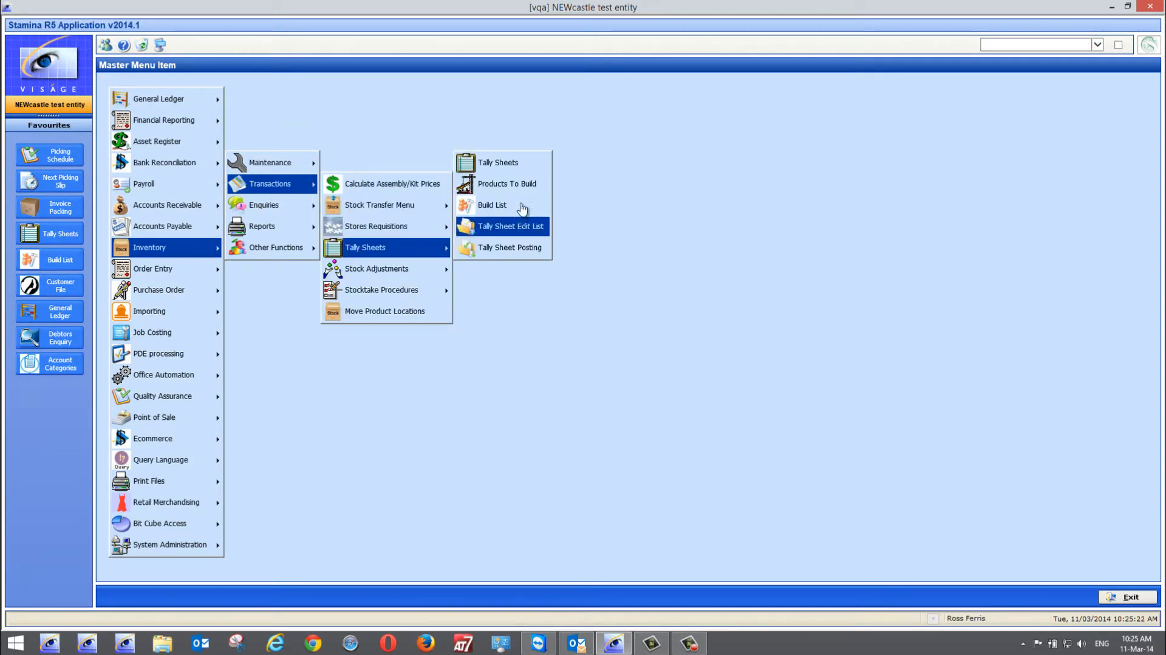
click(504, 206)
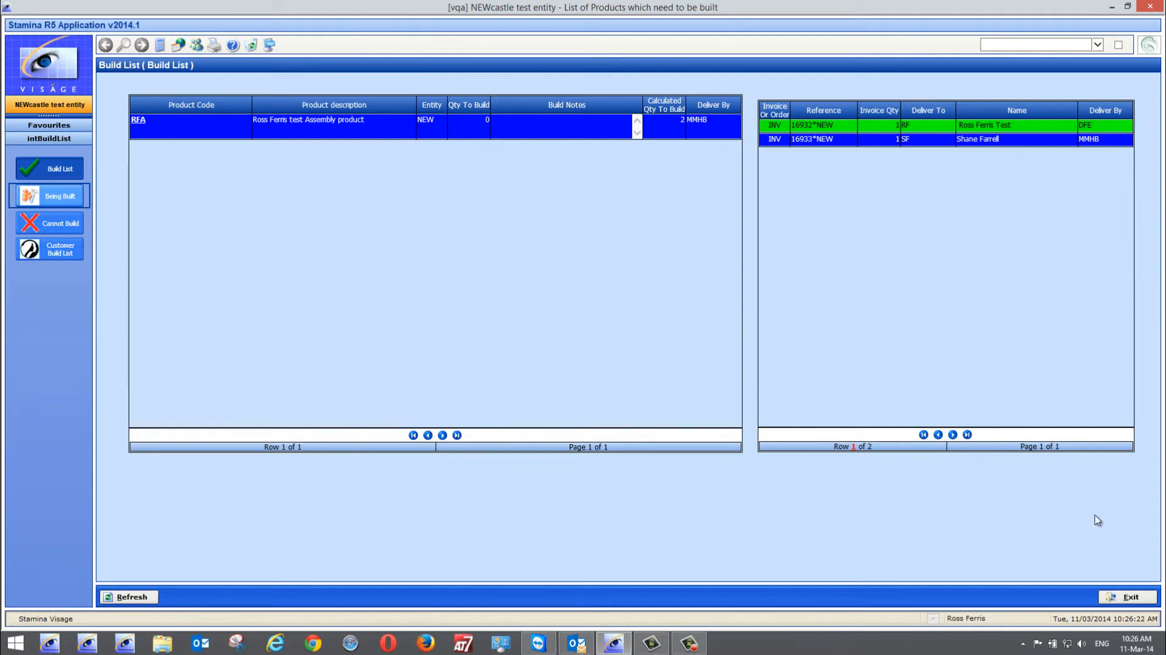
click(1131, 598)
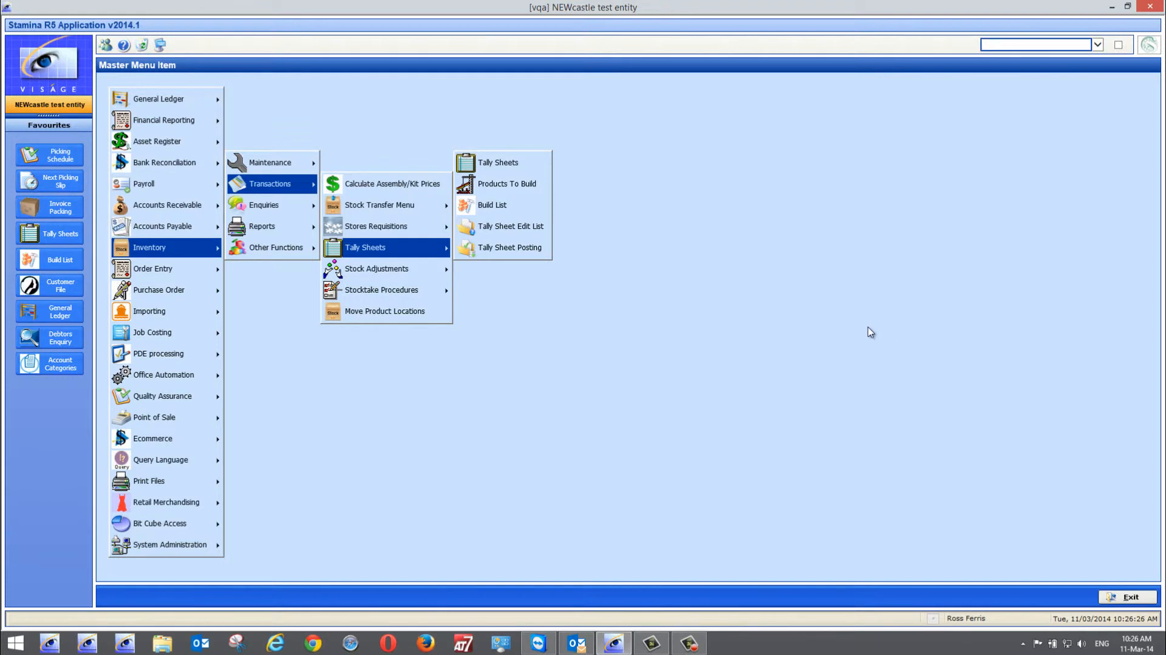
Start a new Assemble tally sheet for product code RFA
click(496, 163)
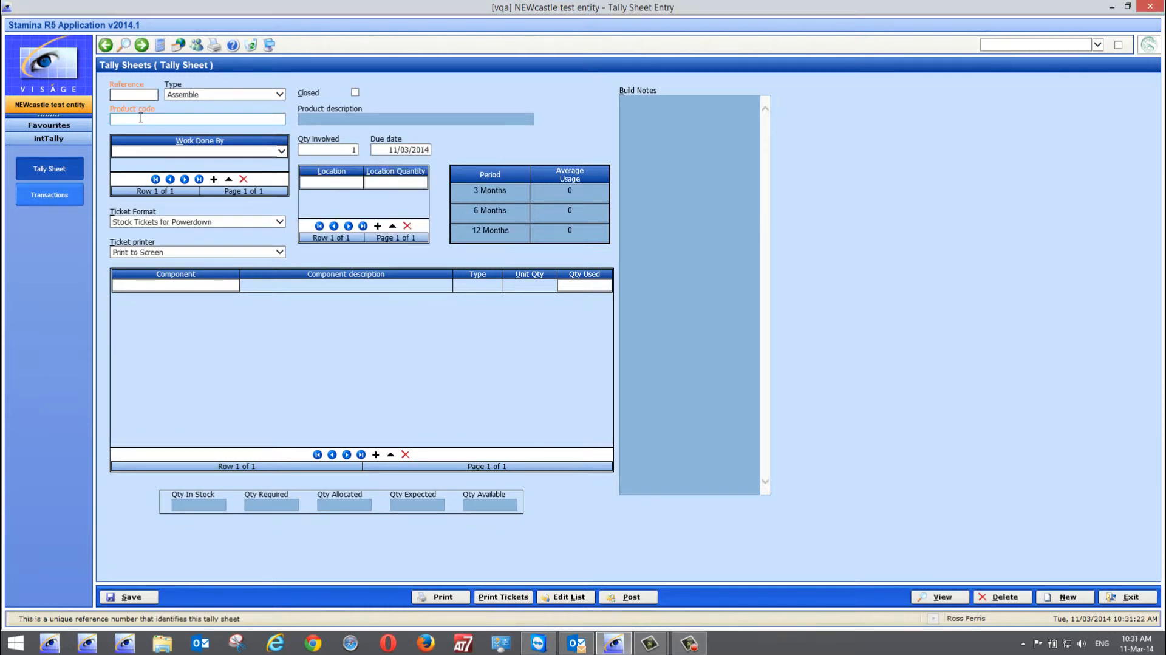
click(141, 118)
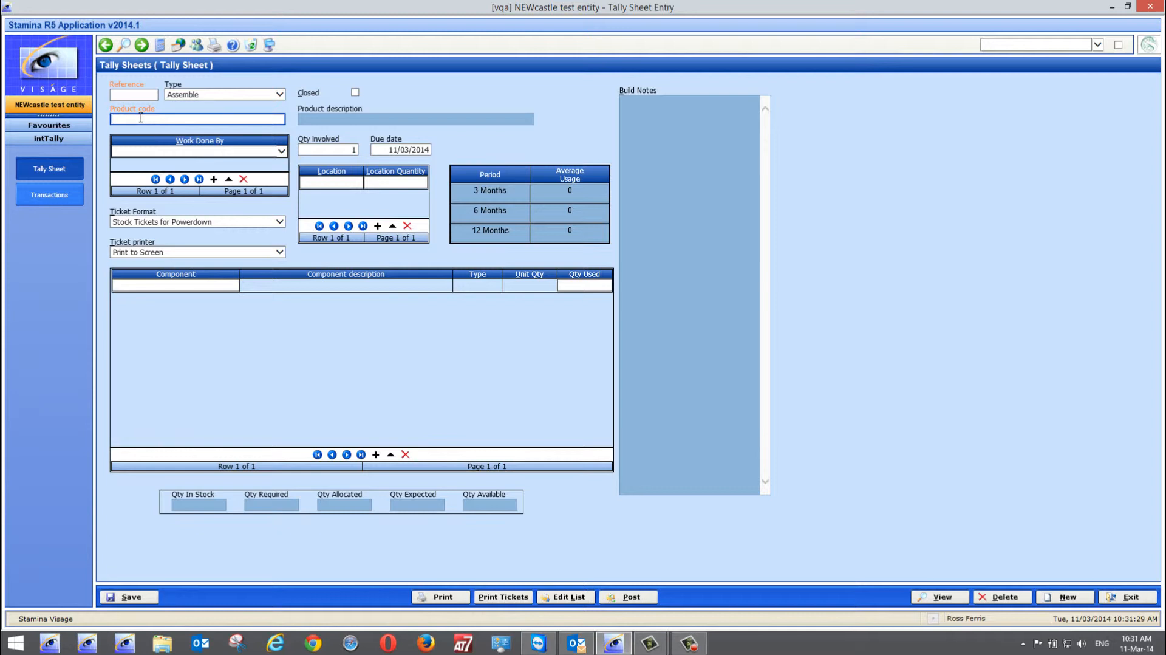
text(rfa)
key(Tab)
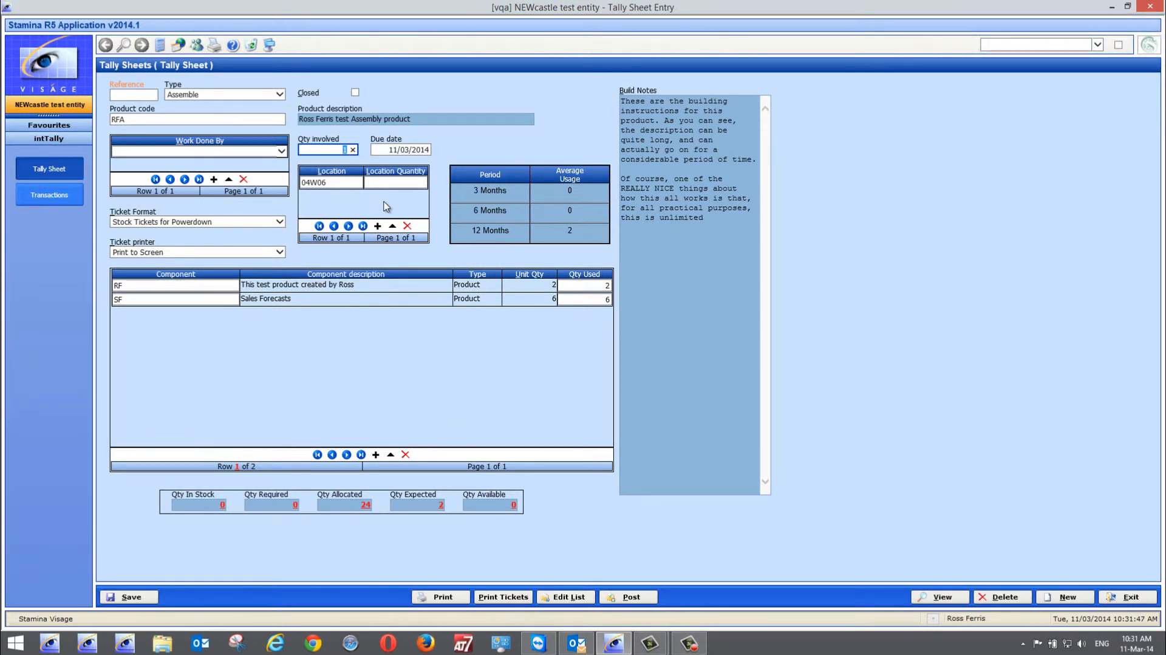
Look up RFA's component stock in the Assembly/Kit Enquiry from its stock quantity, and return to the tally sheet
right_click(132, 120)
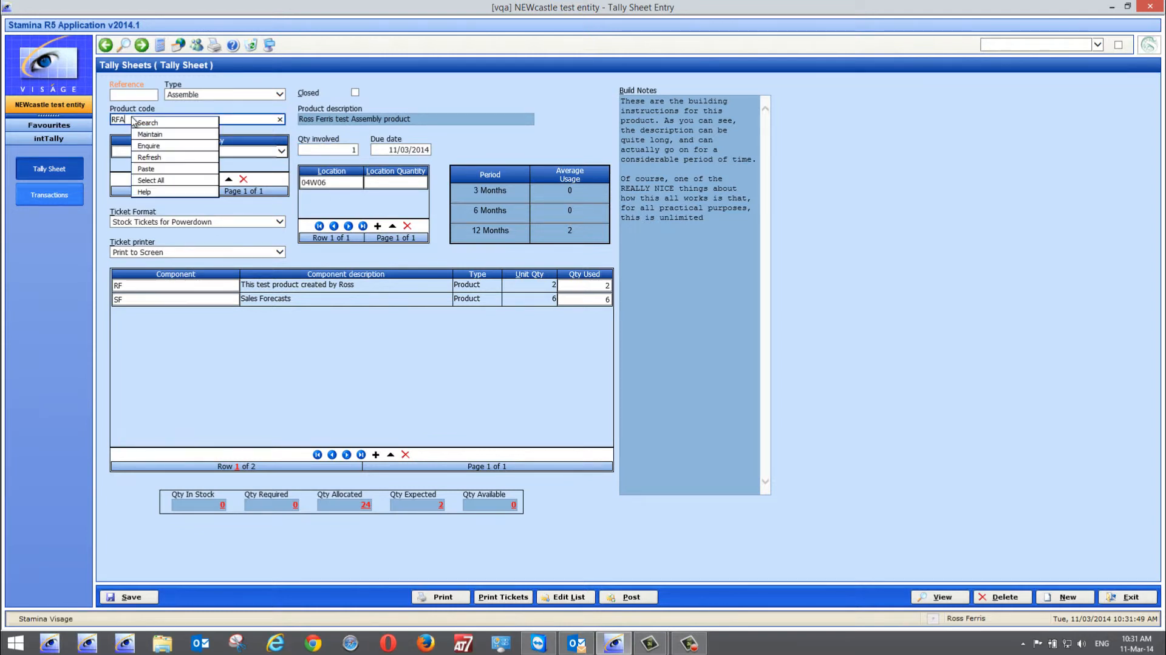
click(220, 508)
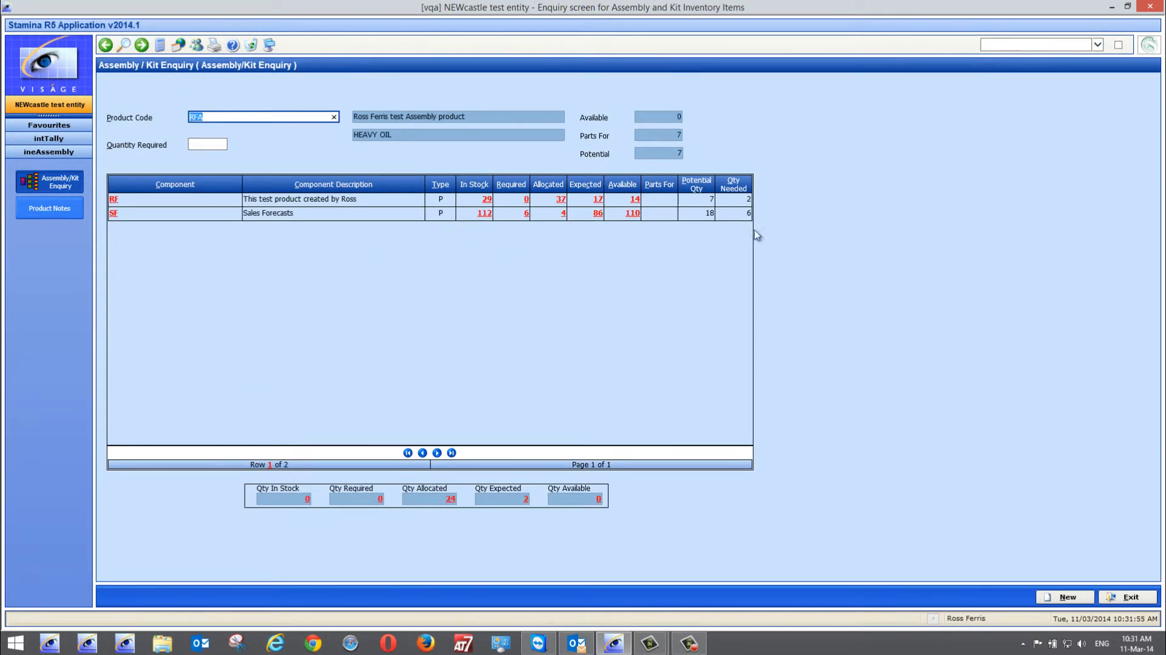
click(1125, 597)
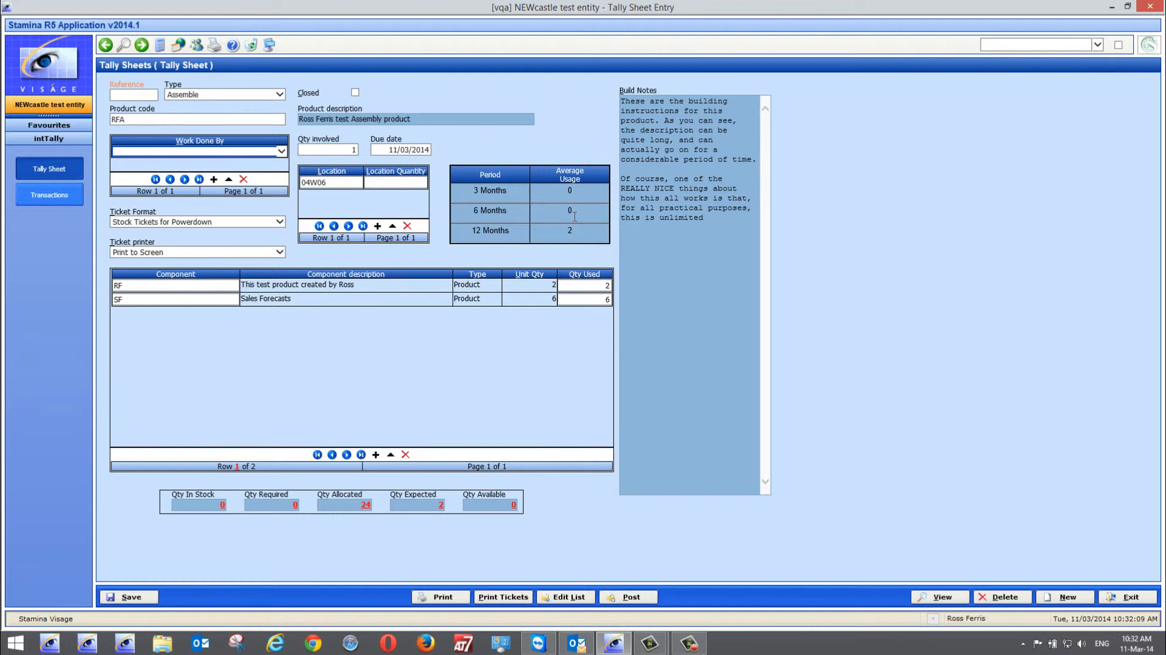
Set the quantity involved and the 04W06 location quantity to 6, and choose the worker who does the assembly
click(344, 150)
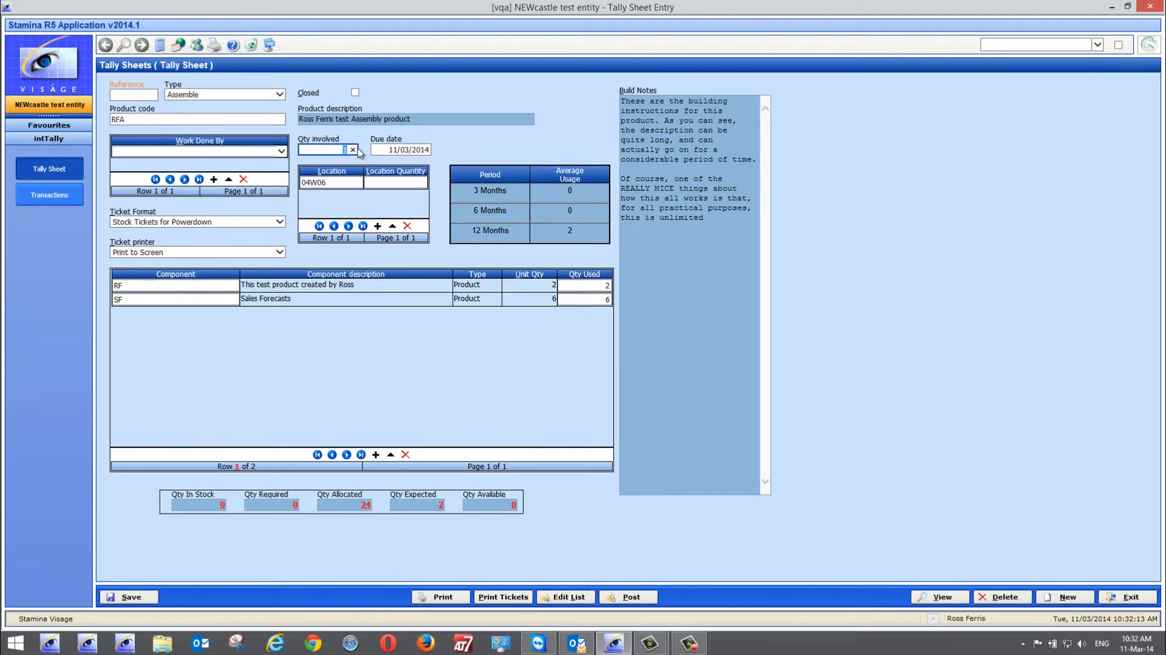
text(6)
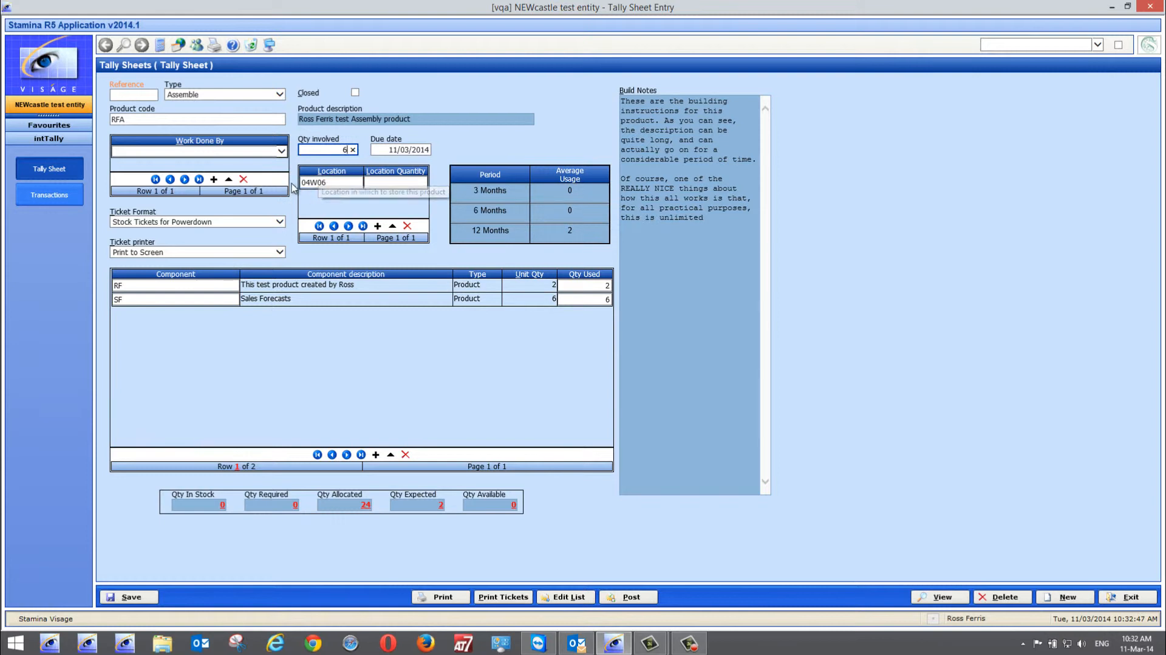
click(392, 181)
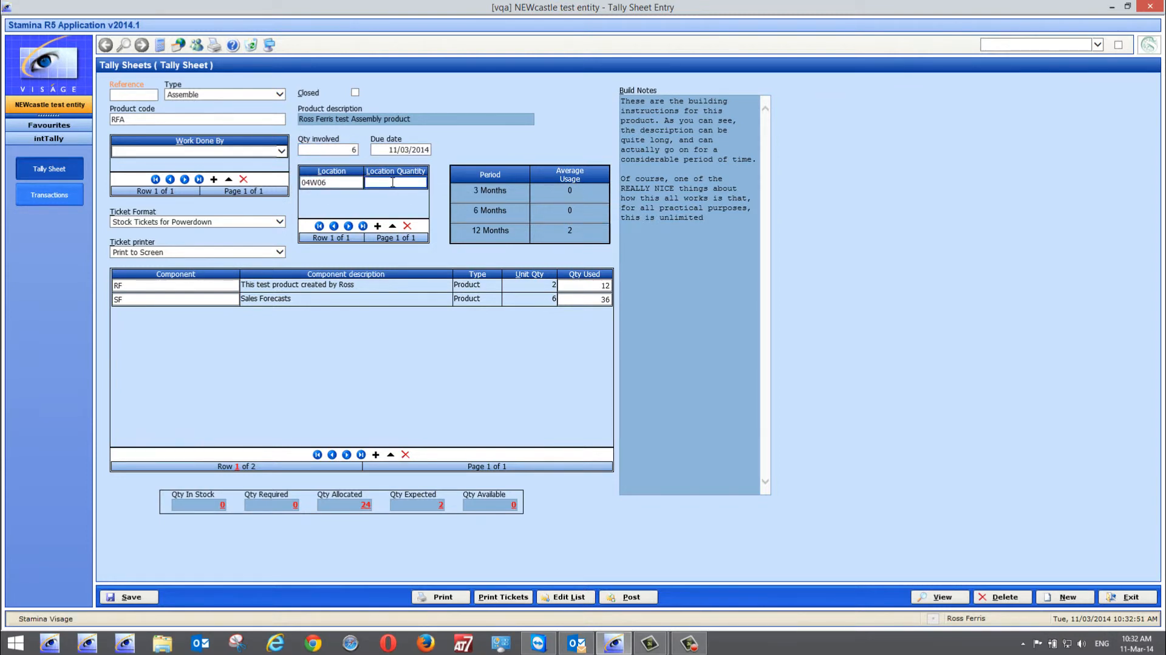
text(6)
click(282, 154)
click(282, 154)
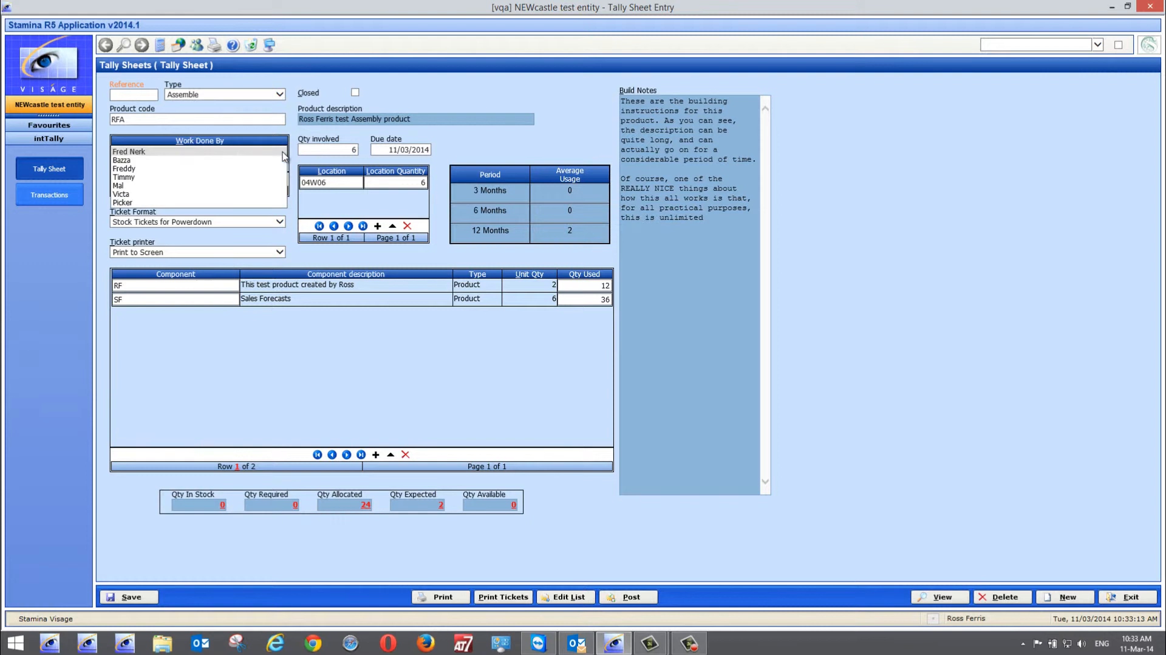
click(137, 169)
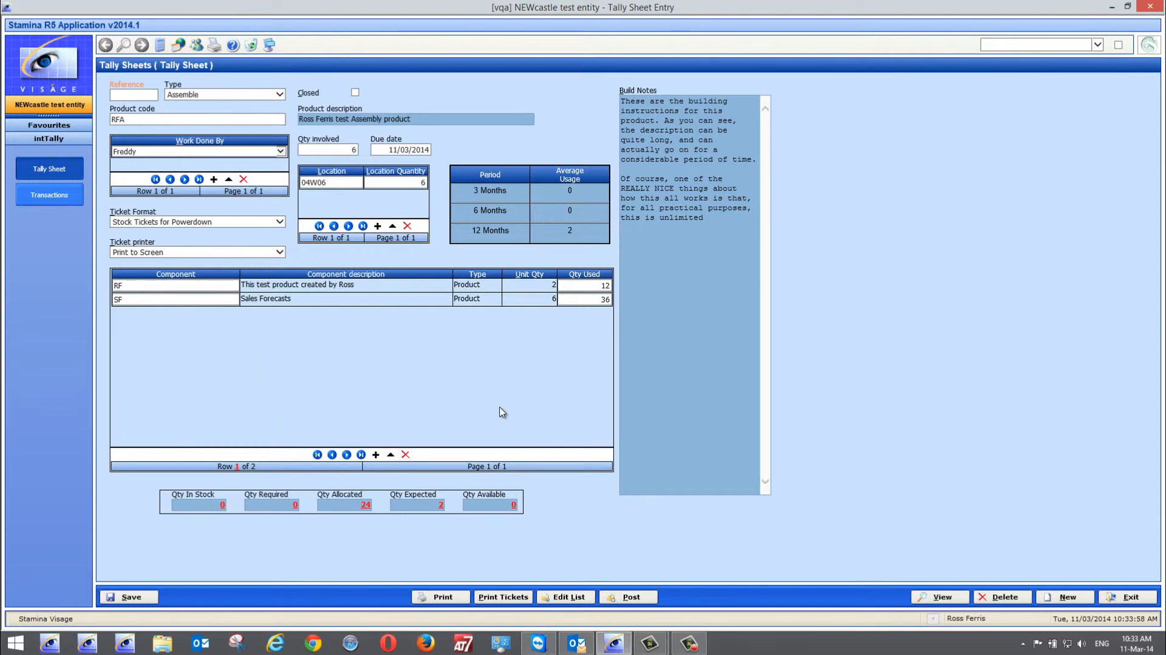
Print the RFA tally sheet, acknowledge the print message and exit tally sheet entry
click(436, 597)
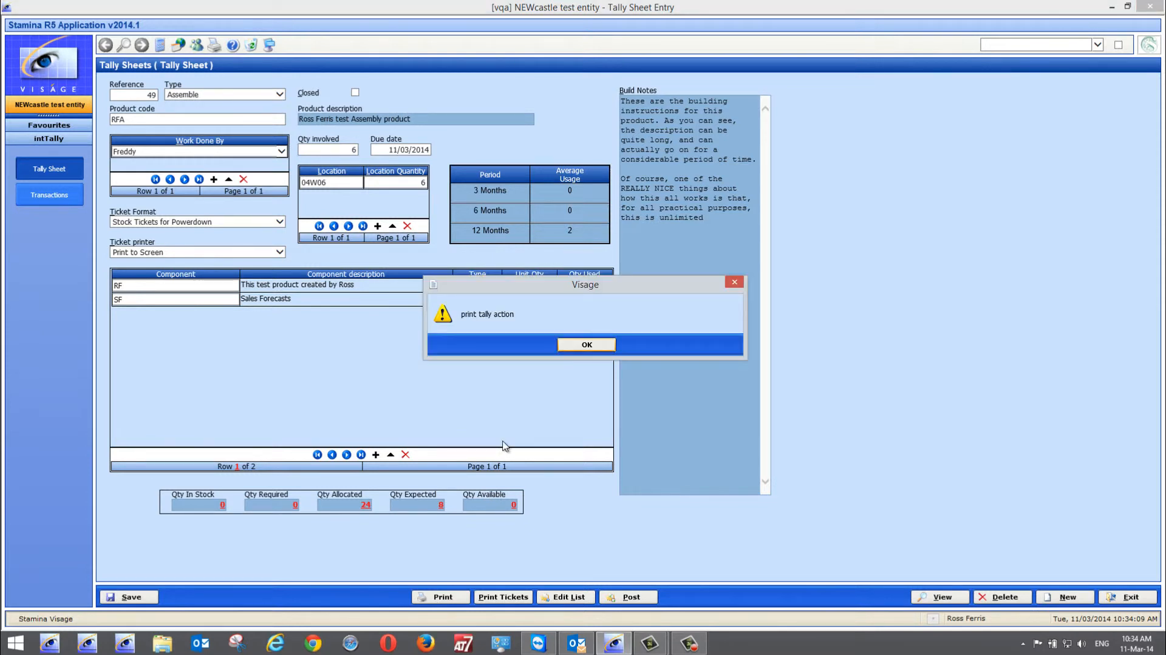
click(588, 348)
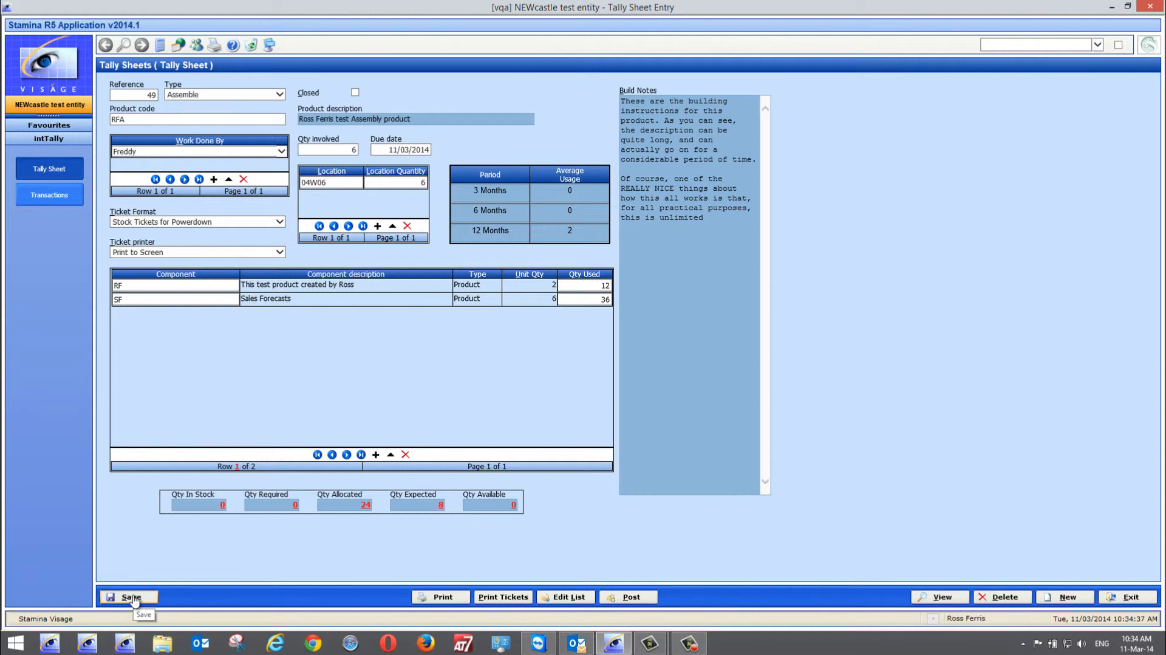
click(1132, 594)
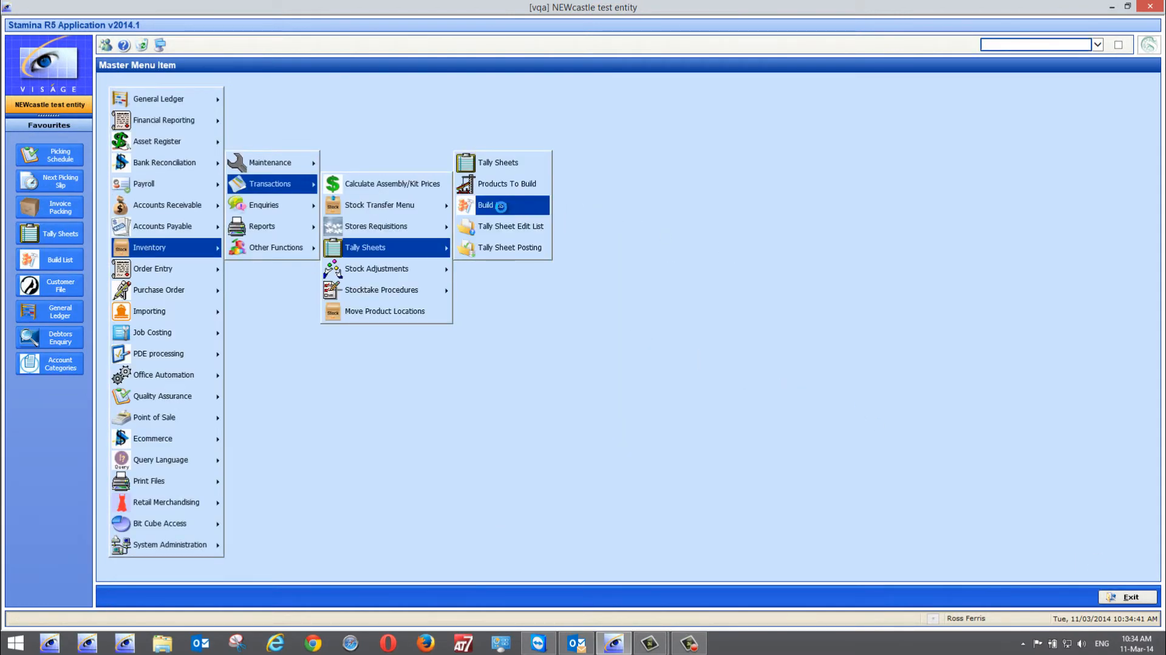
Check the Build List and the Being Built list for product RFA, and exit
click(501, 205)
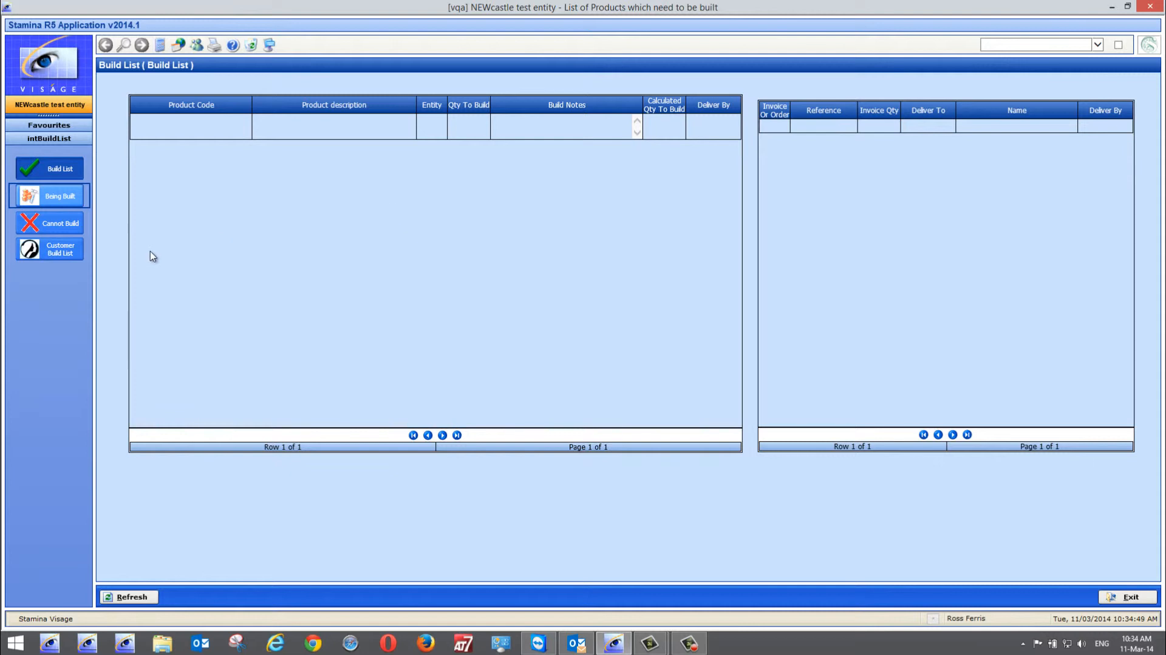
click(40, 197)
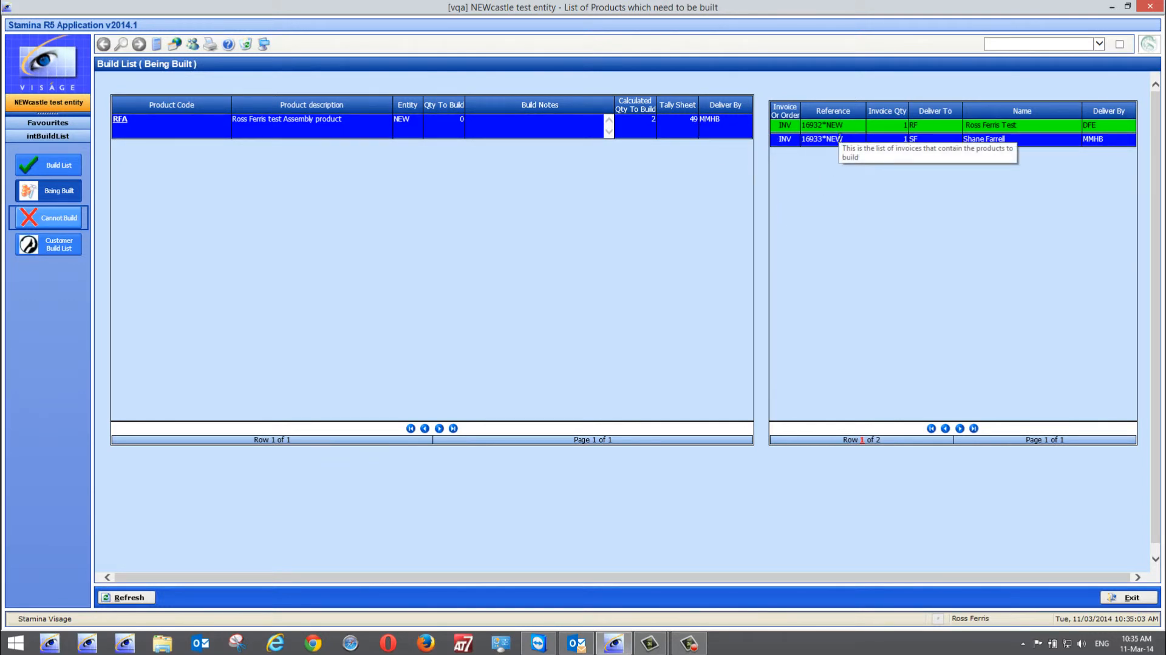
click(1130, 597)
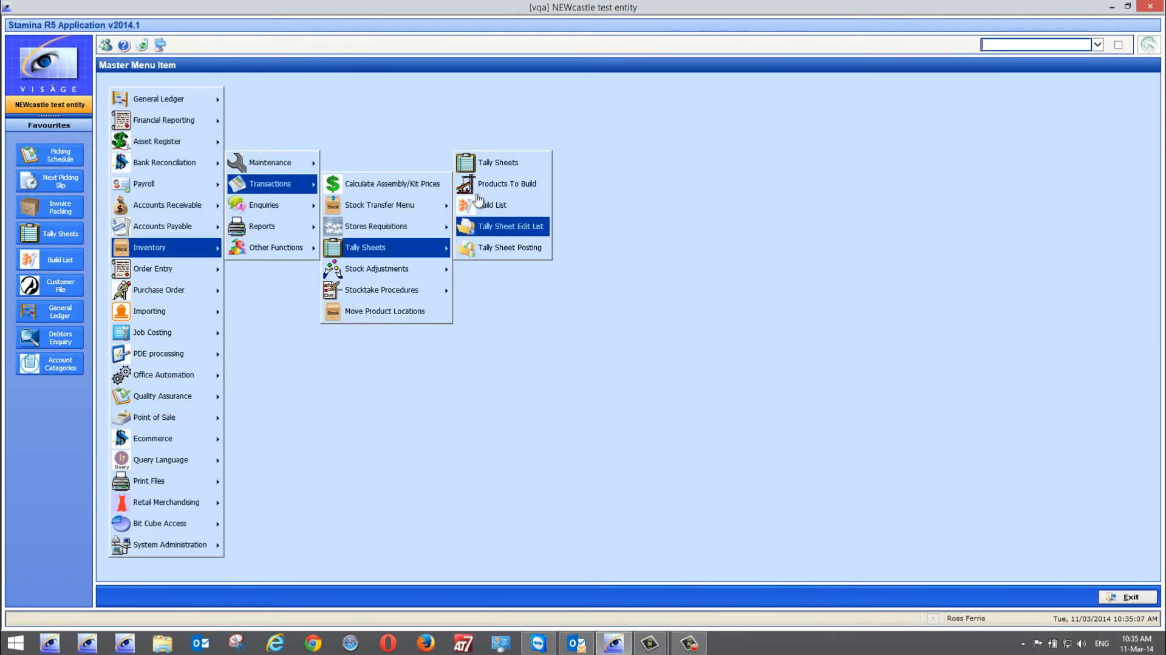
Reopen tally sheet 49 in tally sheet entry, entering product code RFA and a quantity involved of 6
click(506, 164)
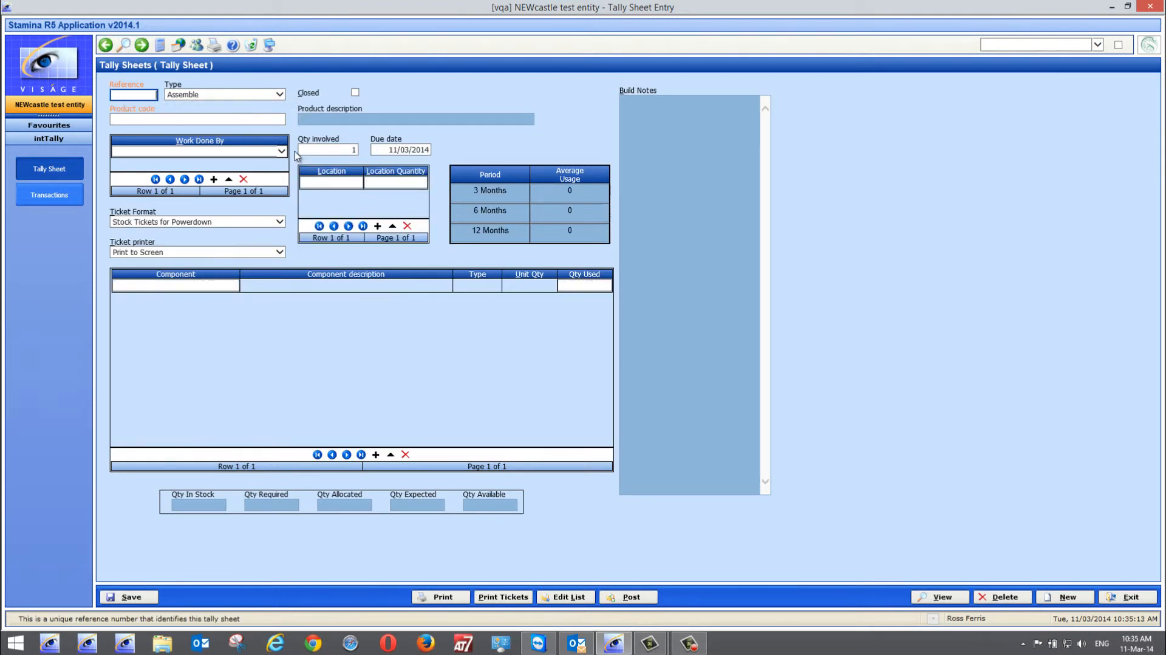
text(49)
key(Tab)
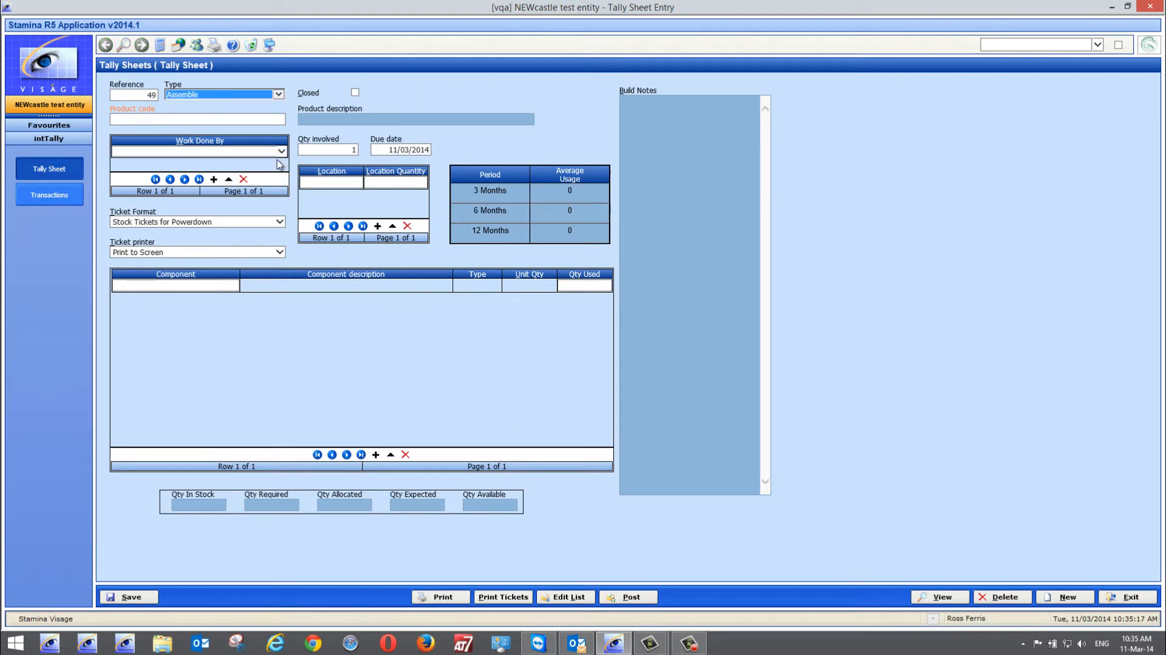
key(Tab)
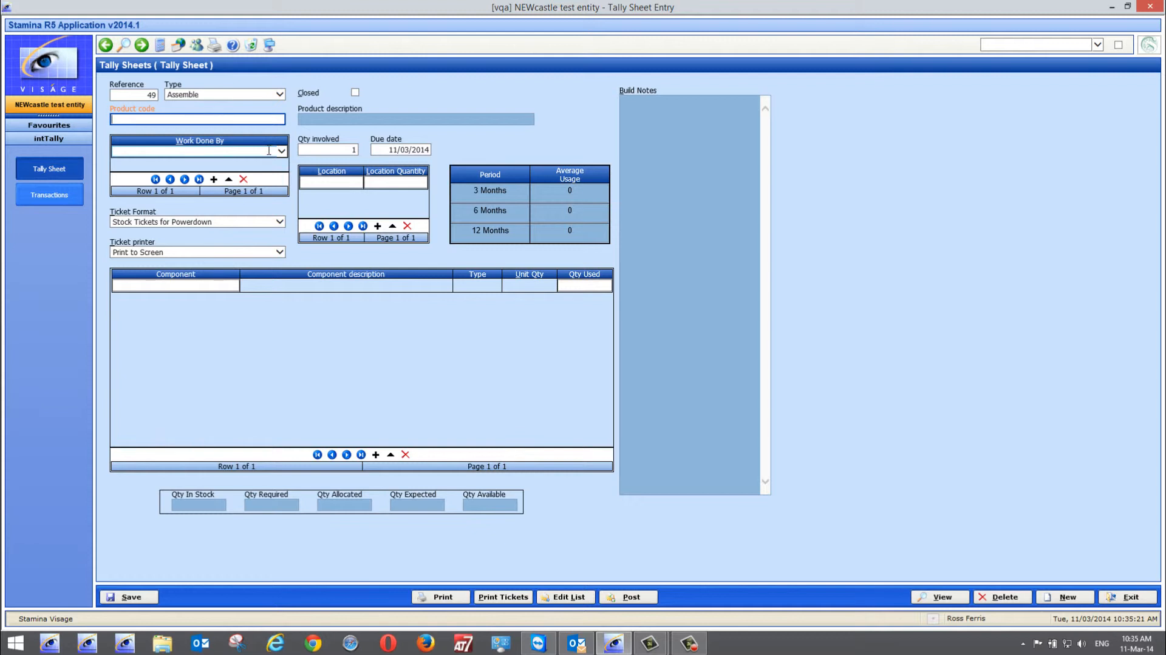
text(rfa)
key(Tab)
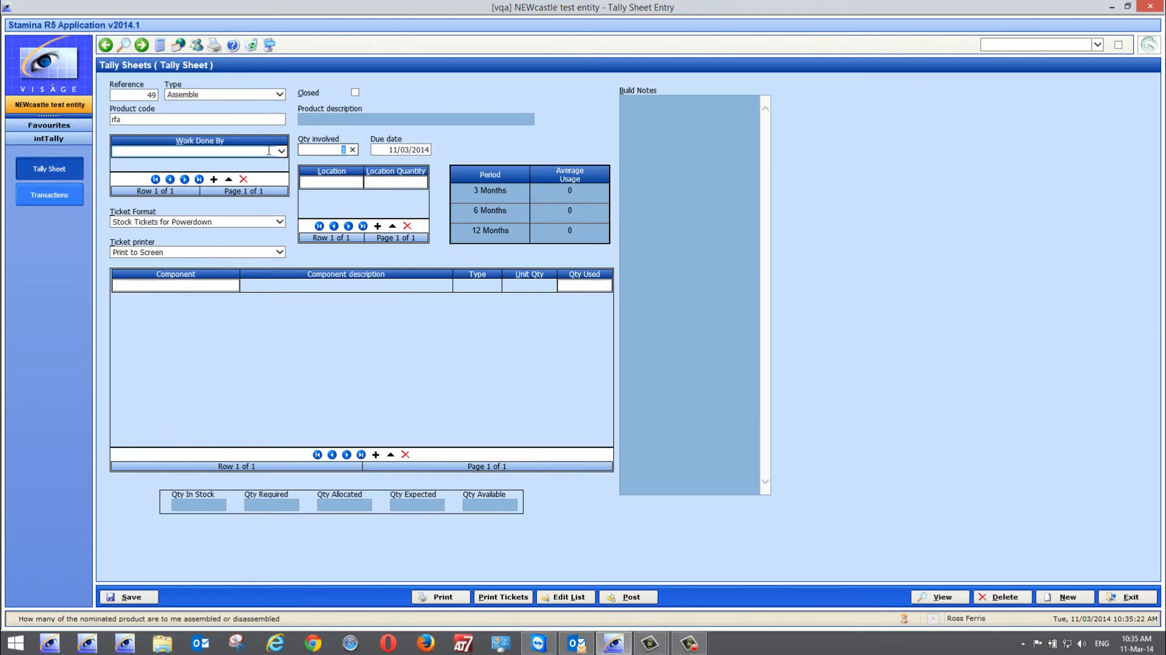
text(6)
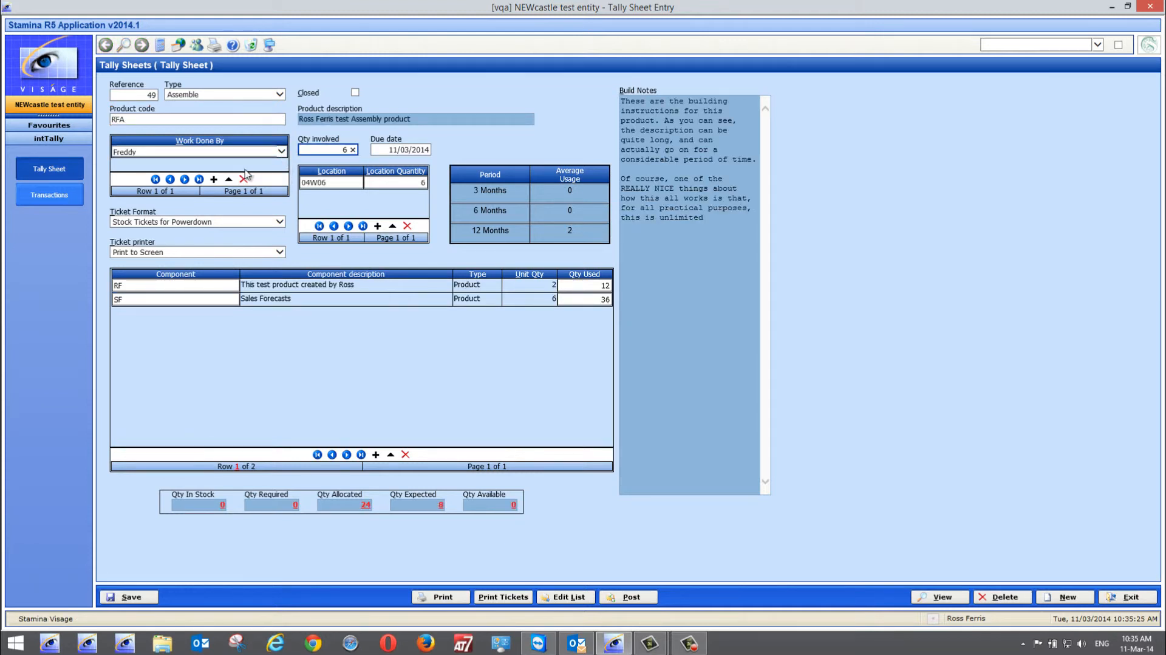
Add a second worker to the tally sheet's Work Done By list and check the component quantities used
click(214, 179)
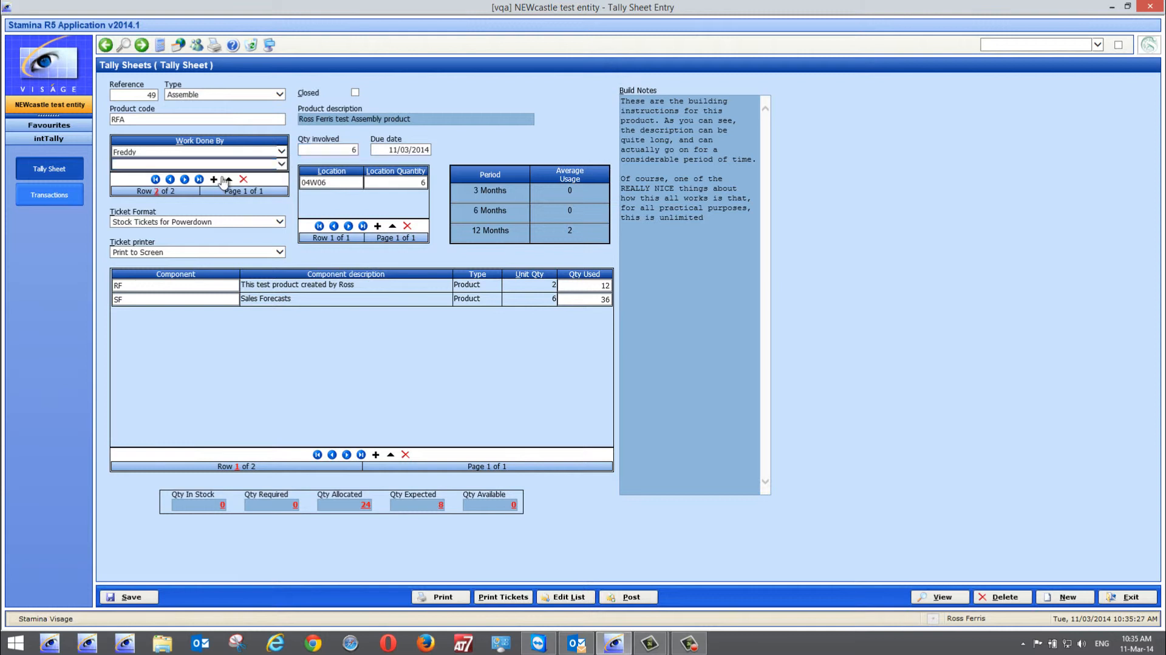
click(280, 166)
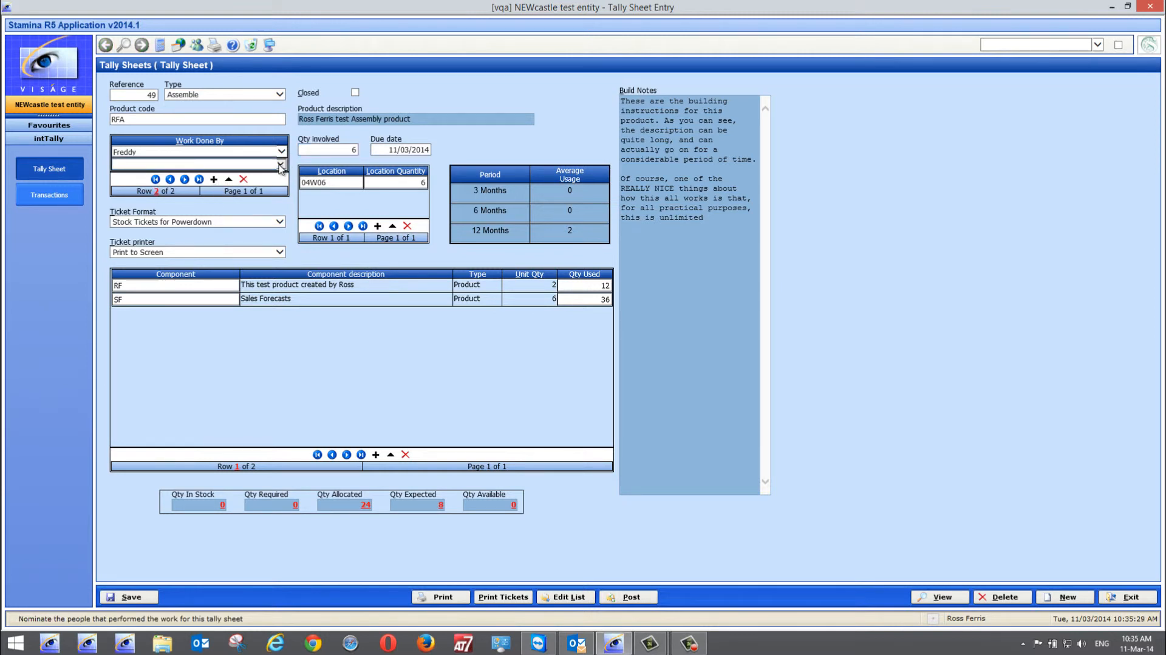
click(280, 165)
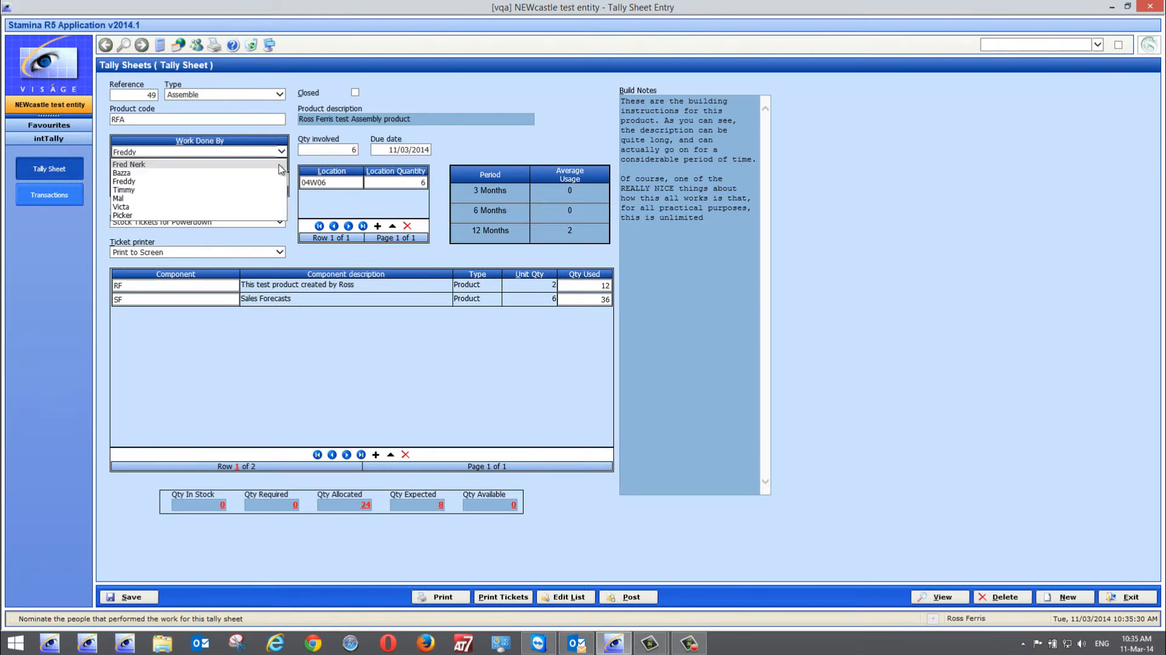
click(133, 192)
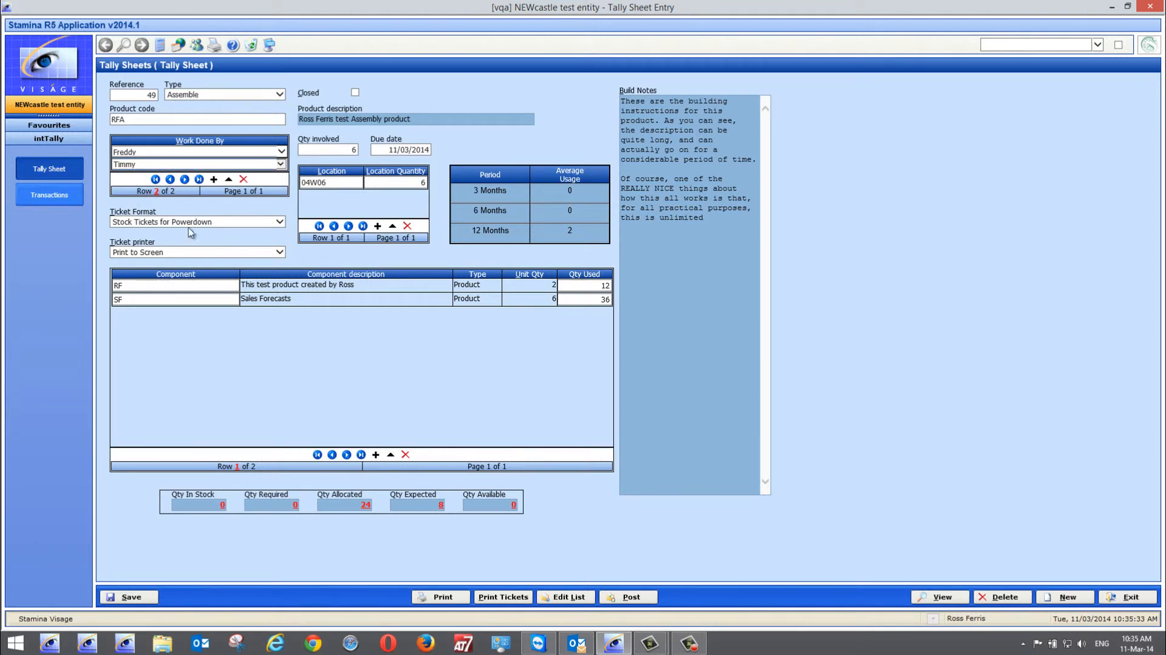
click(339, 322)
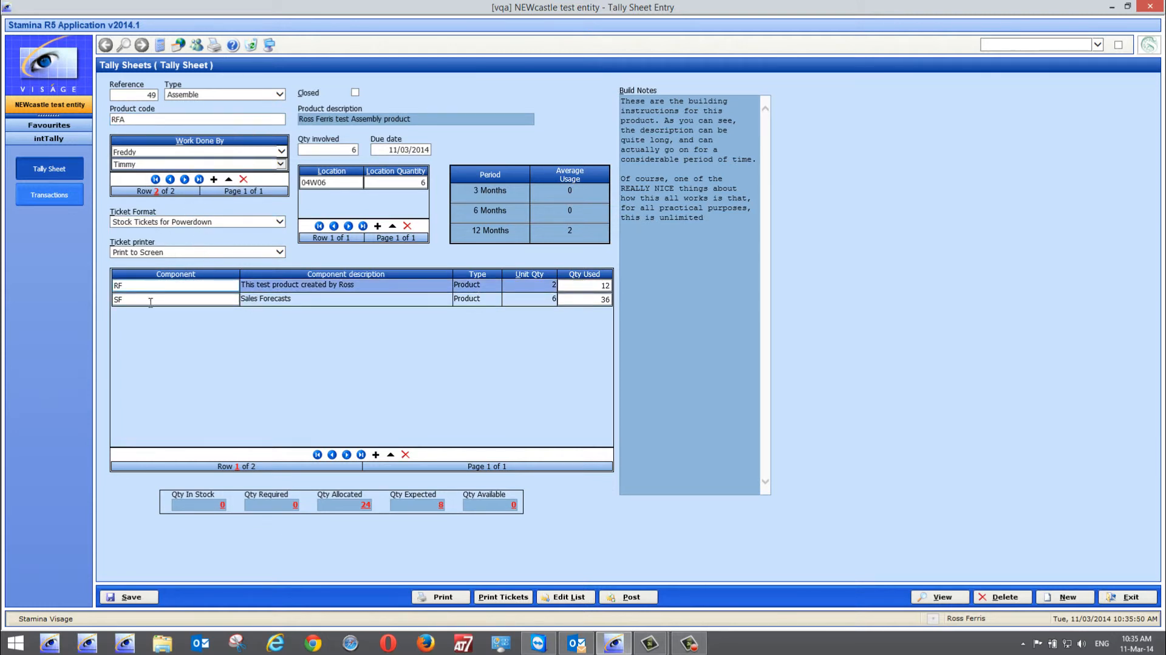
click(604, 298)
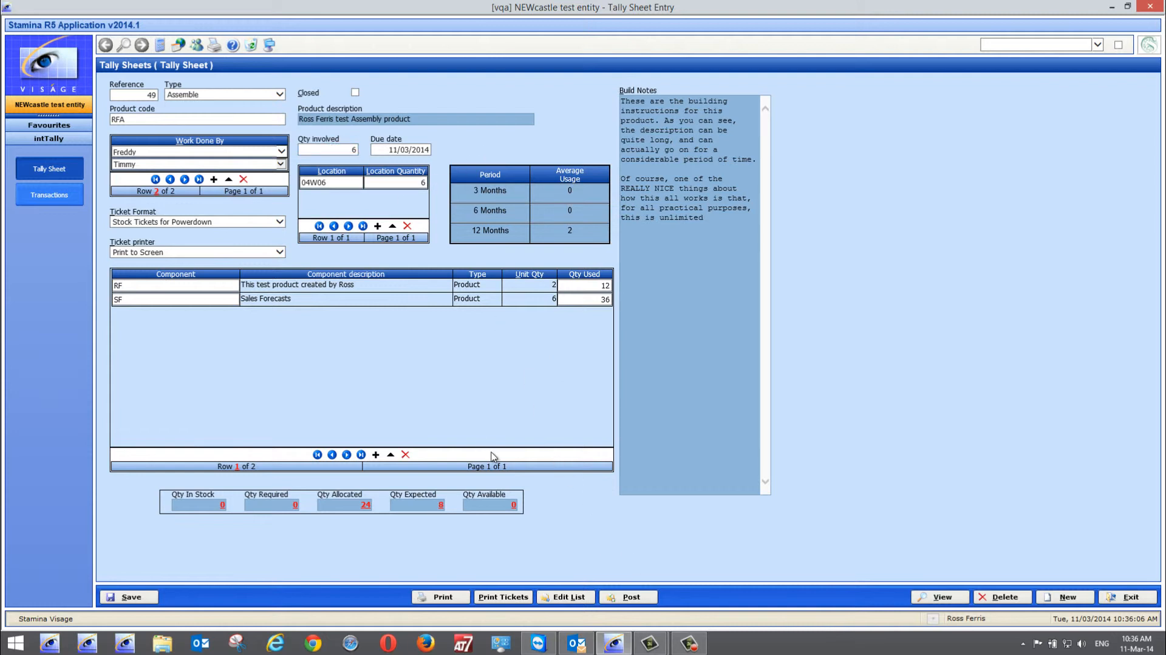
Mark tally sheet 49 as closed and post it, confirming the posting, and exit tally sheet entry
click(629, 599)
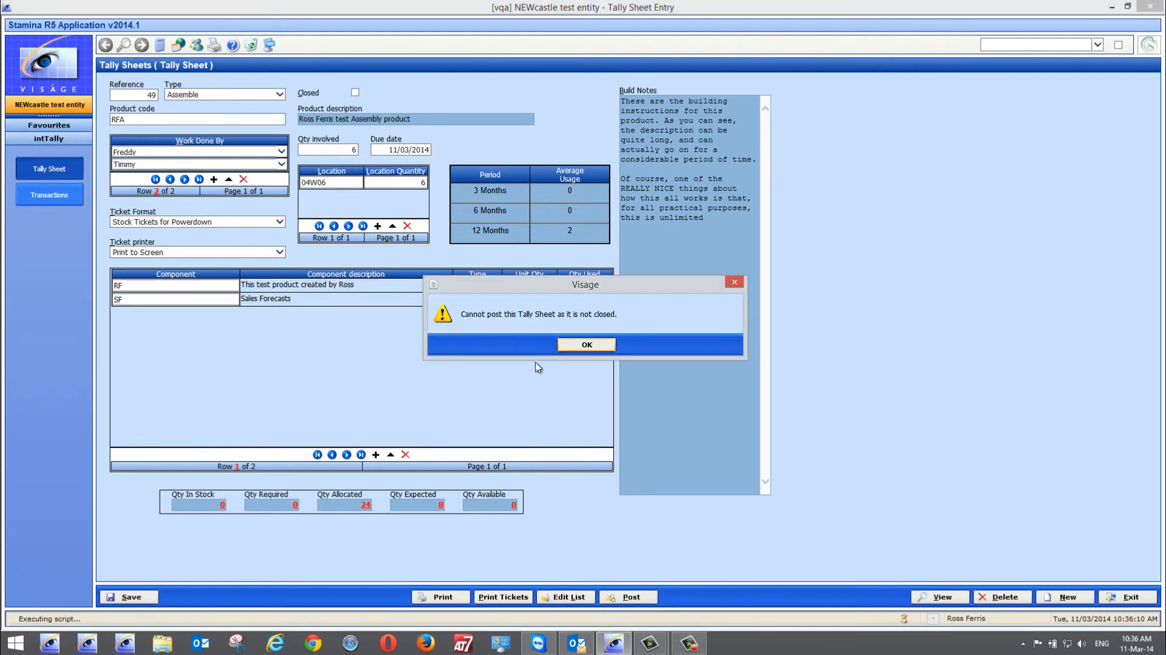
click(584, 345)
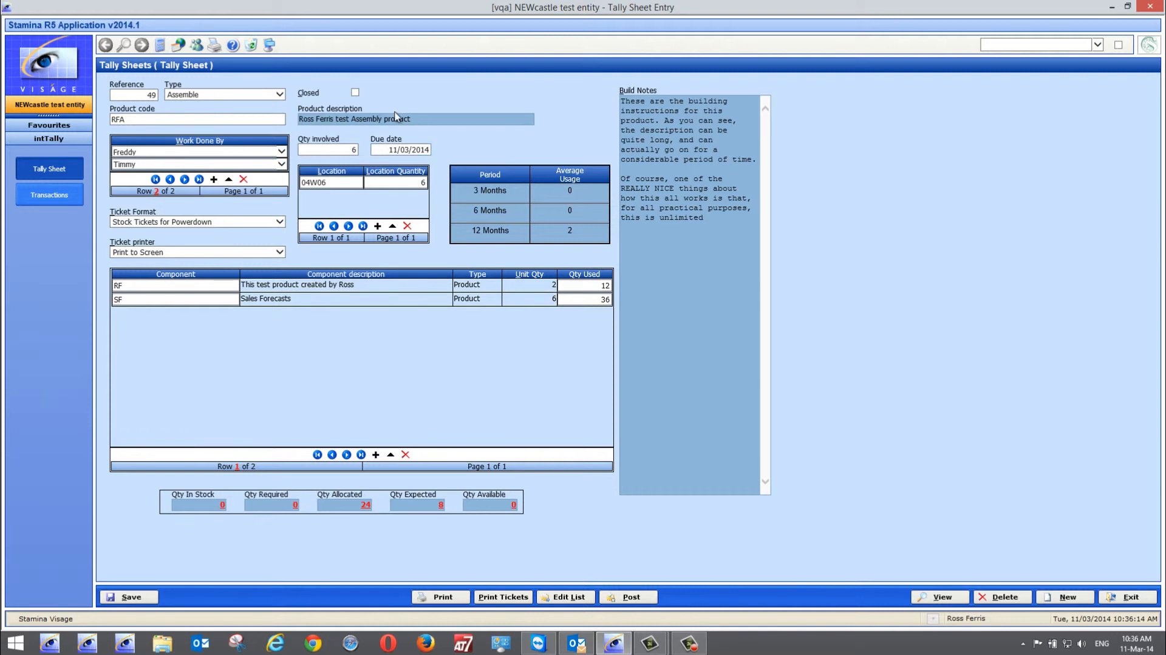
click(356, 93)
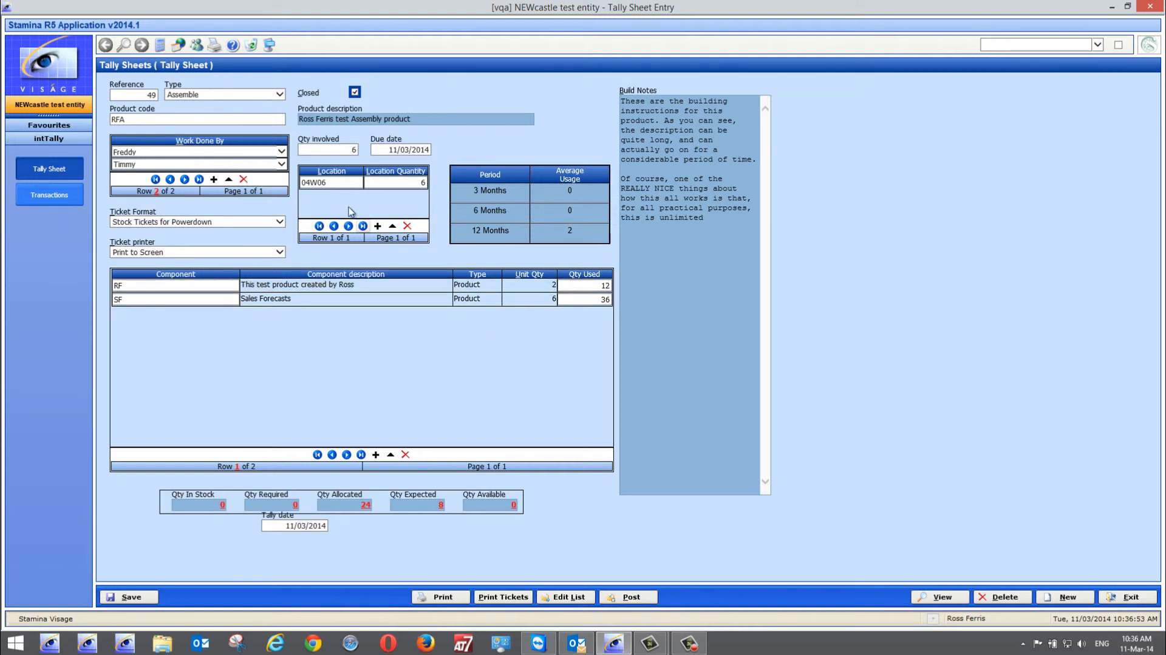
click(301, 184)
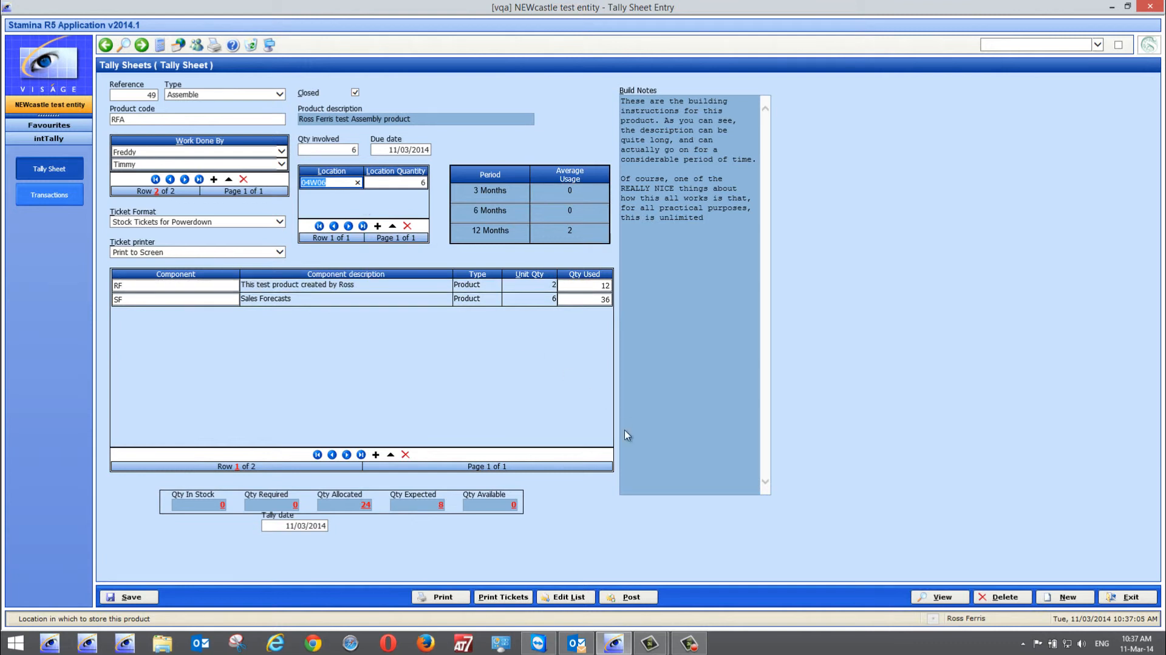
click(632, 598)
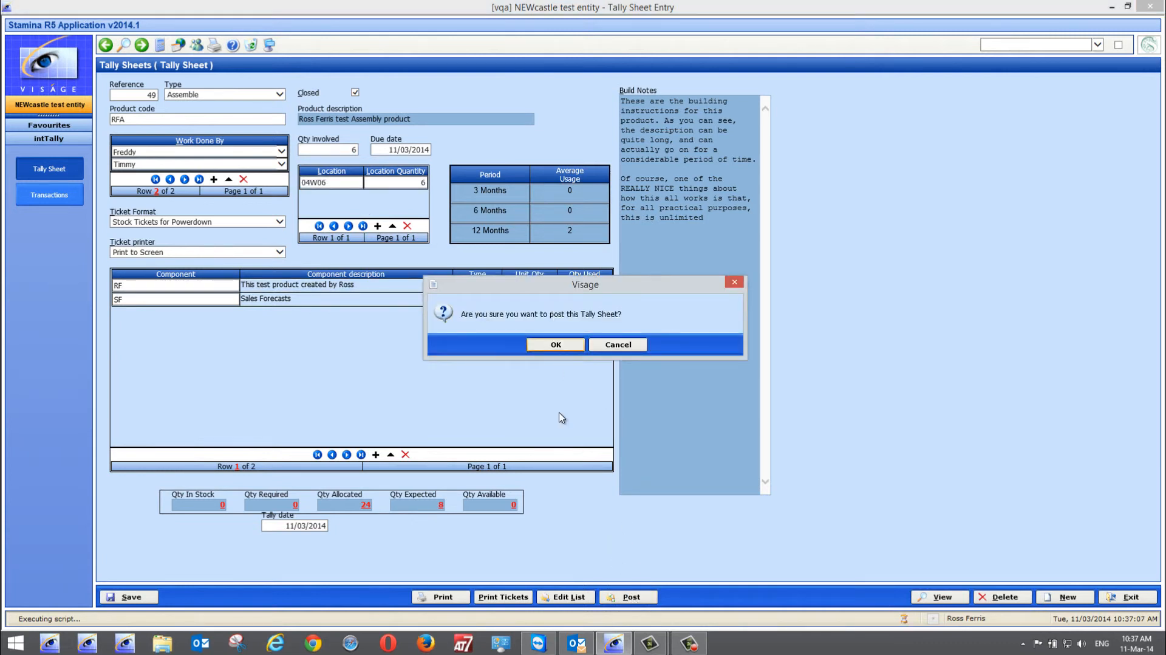
click(557, 346)
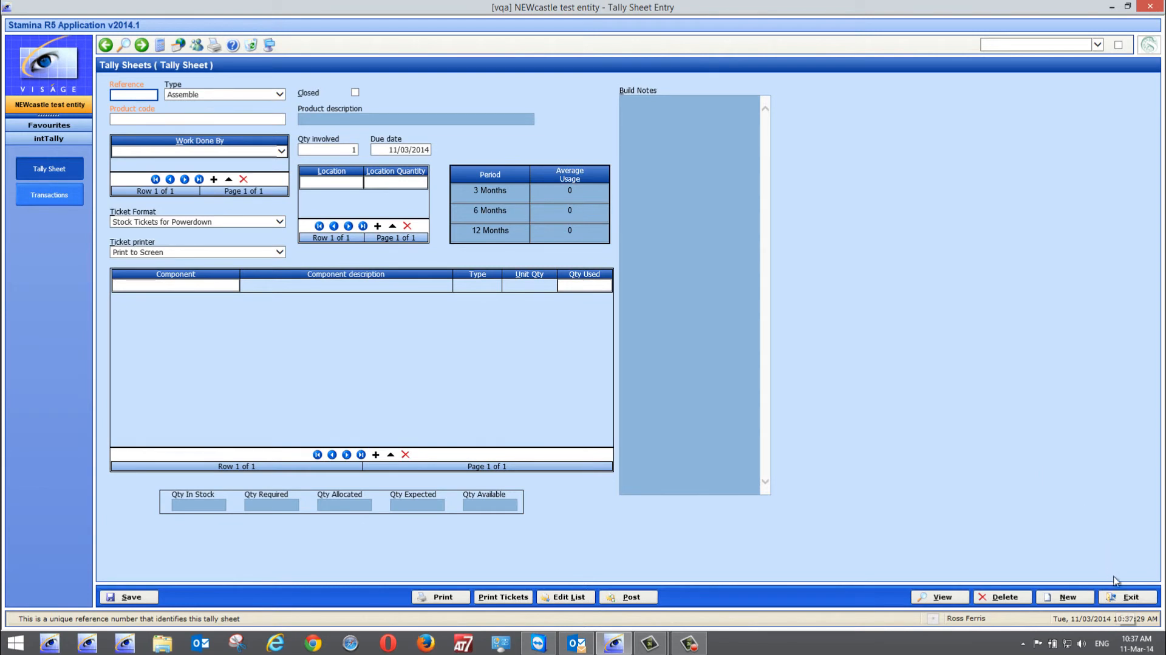
click(1119, 596)
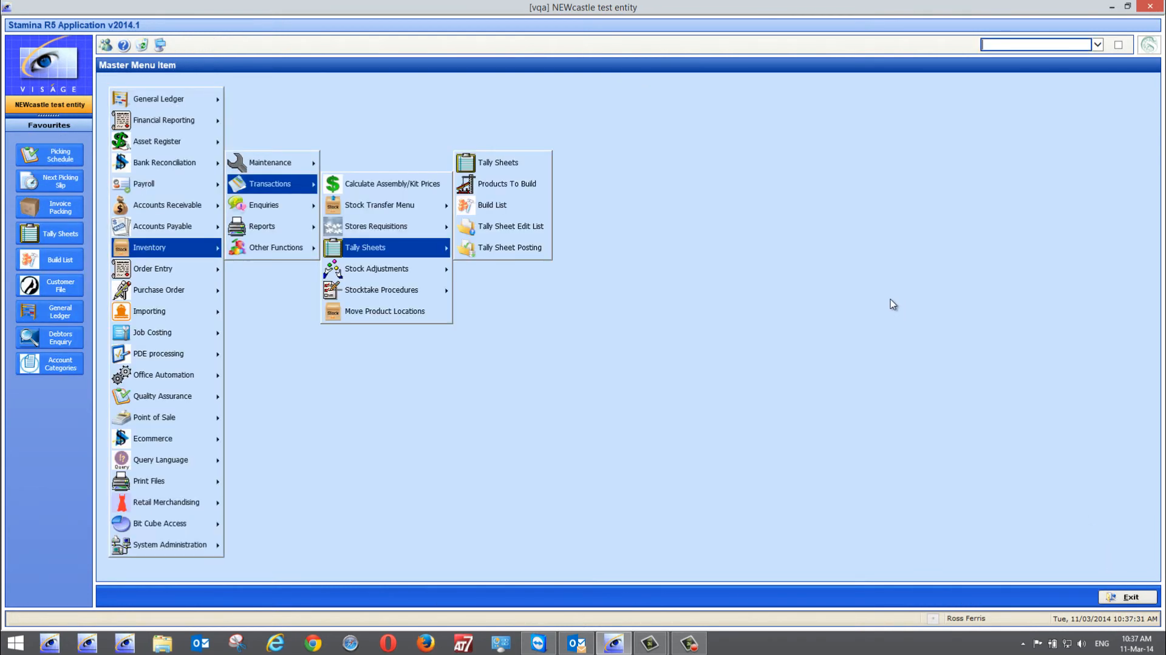
Open the Inventory Enquiry with ineProd and look up product RFA to check its stock quantities
text(ine[prod)
key(Return)
key(Return)
text(ineprod)
key(Return)
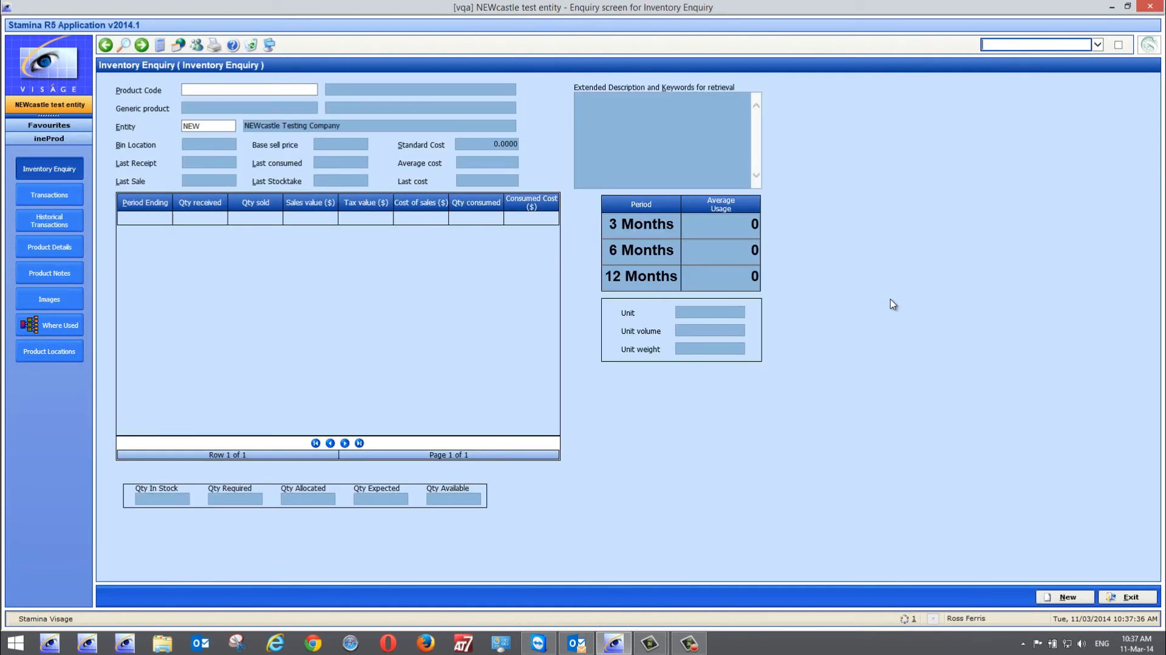
text(rfa)
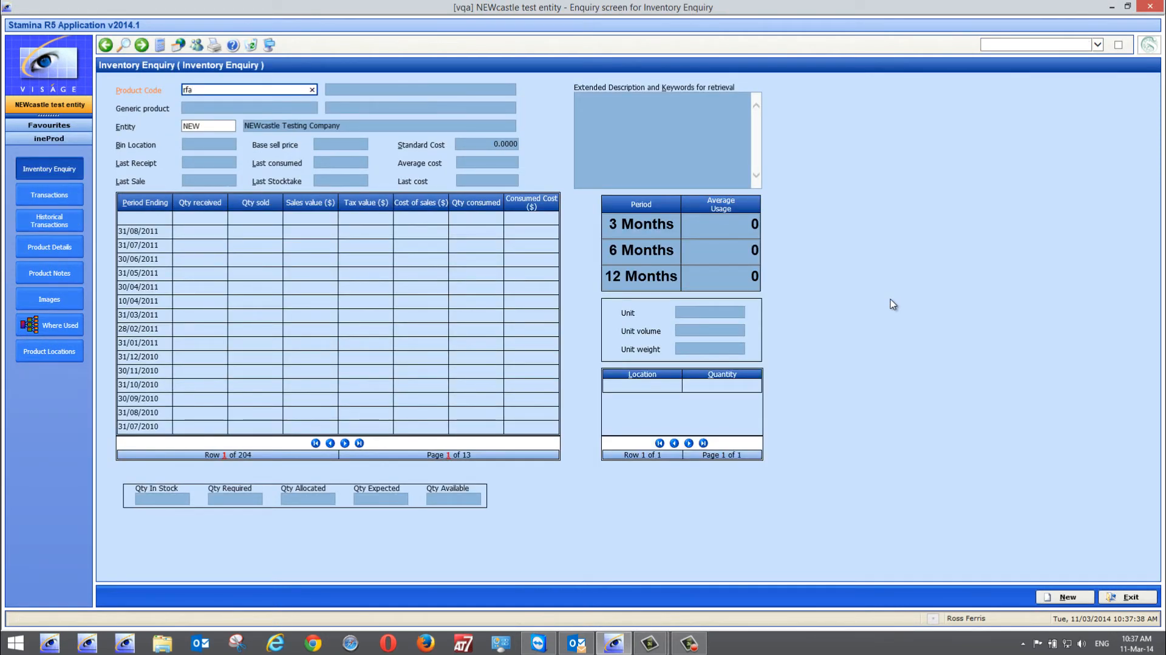
key(Tab)
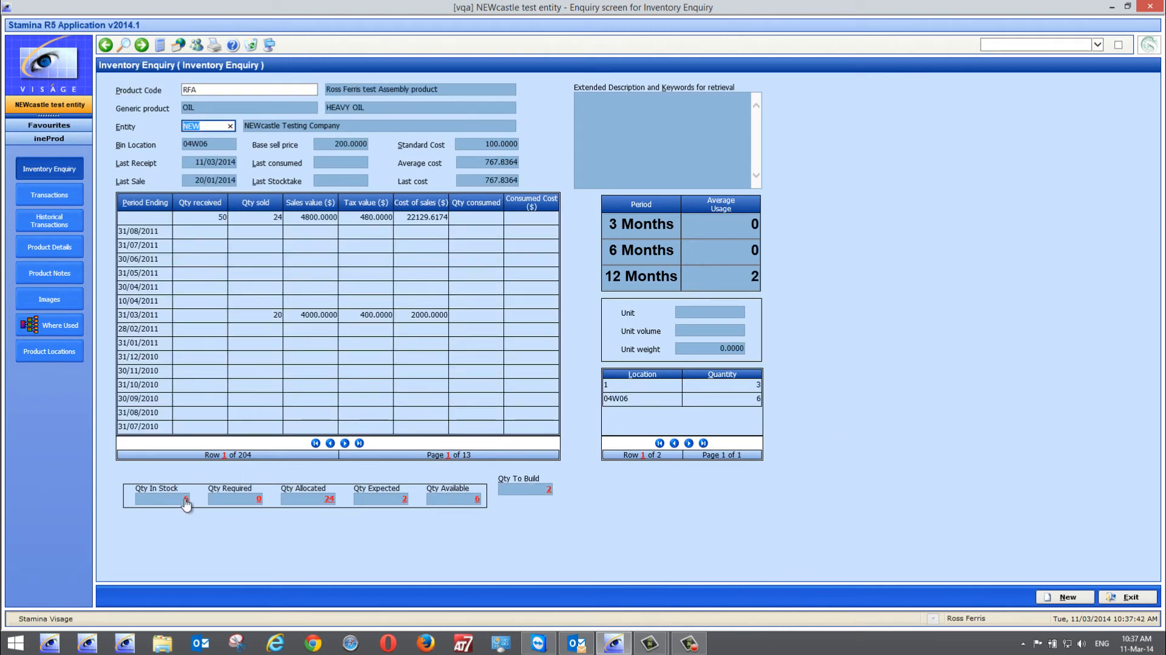
View the transactions of product RFA, examine posted tally sheet 49 from its Manufacture entry, and return to the transactions
click(50, 194)
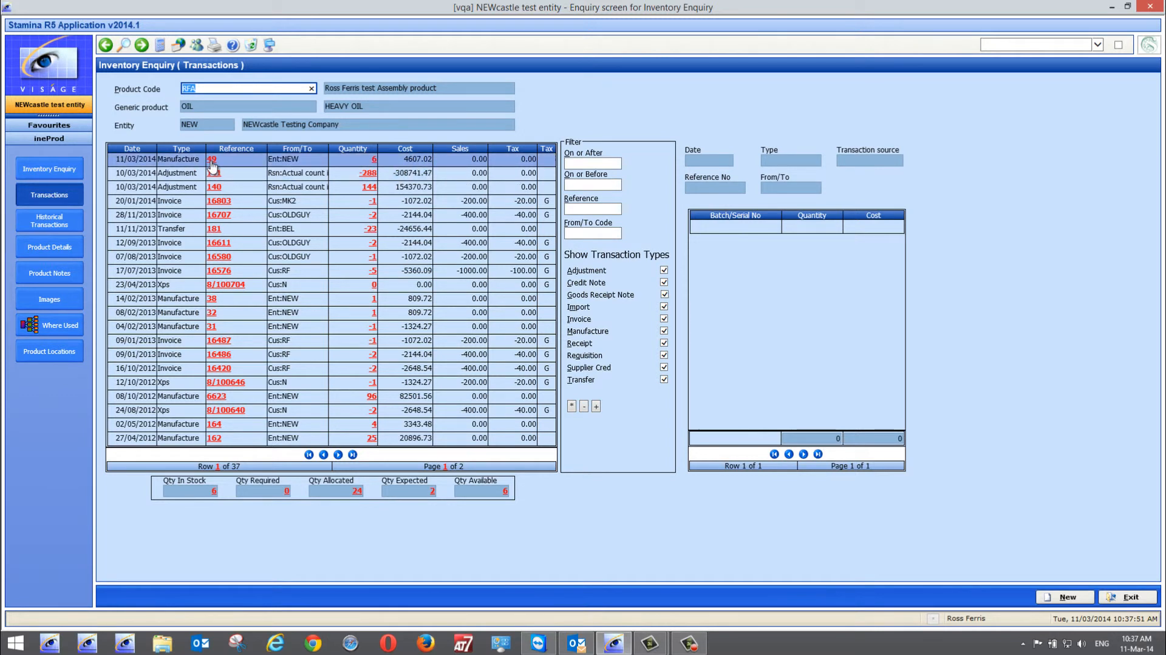
click(212, 162)
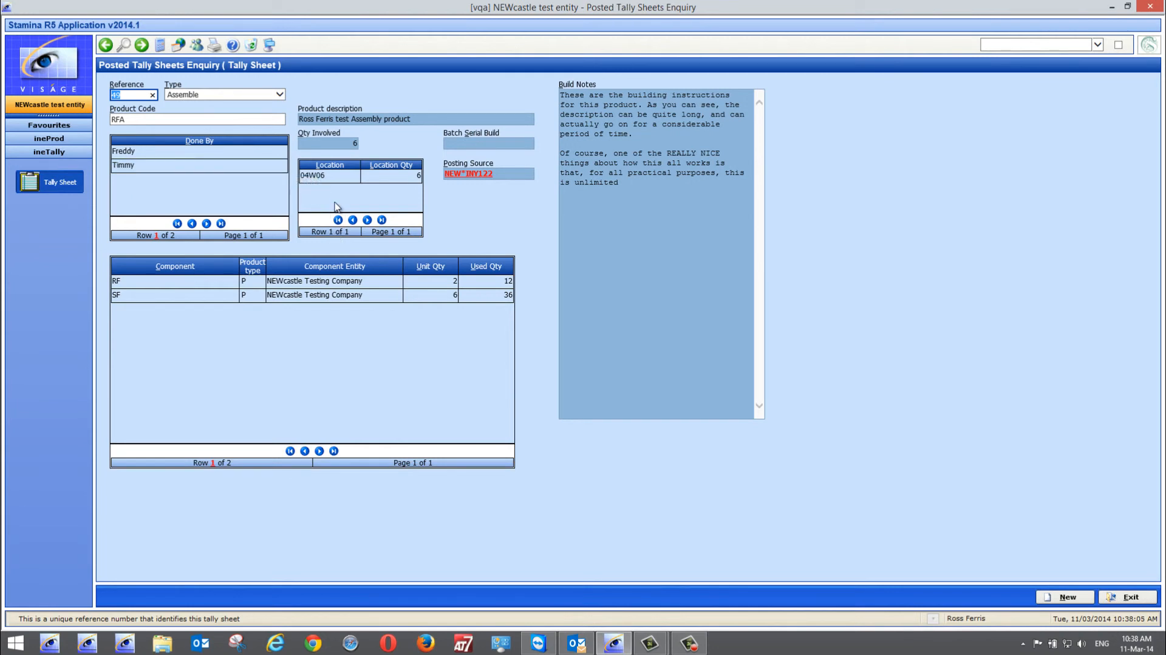
click(1131, 597)
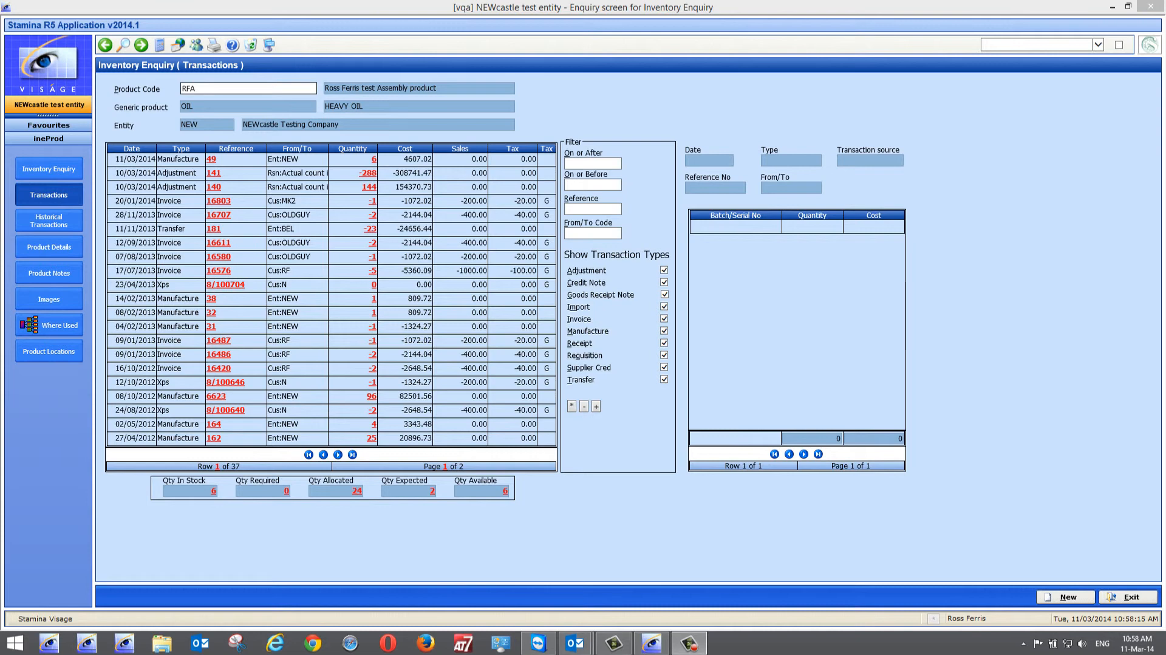
Switch to Outlook, review the invoices in the "Product build completed" message, follow the Urgent Pick invoice's link and close the browser
click(575, 642)
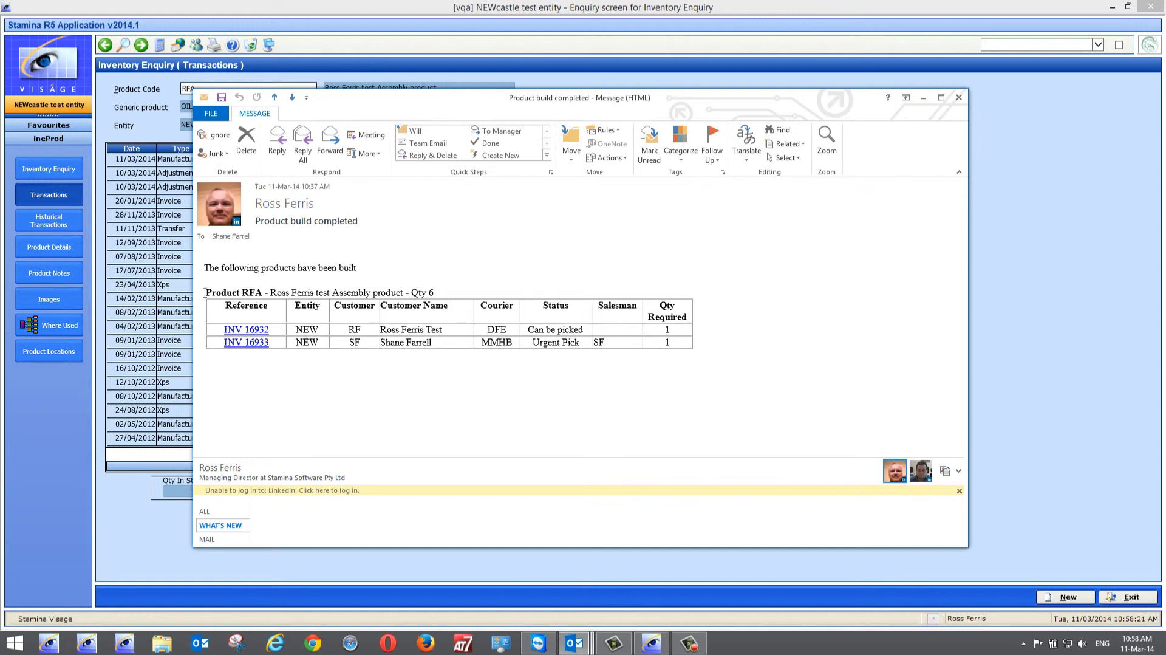
drag(435, 292, 262, 297)
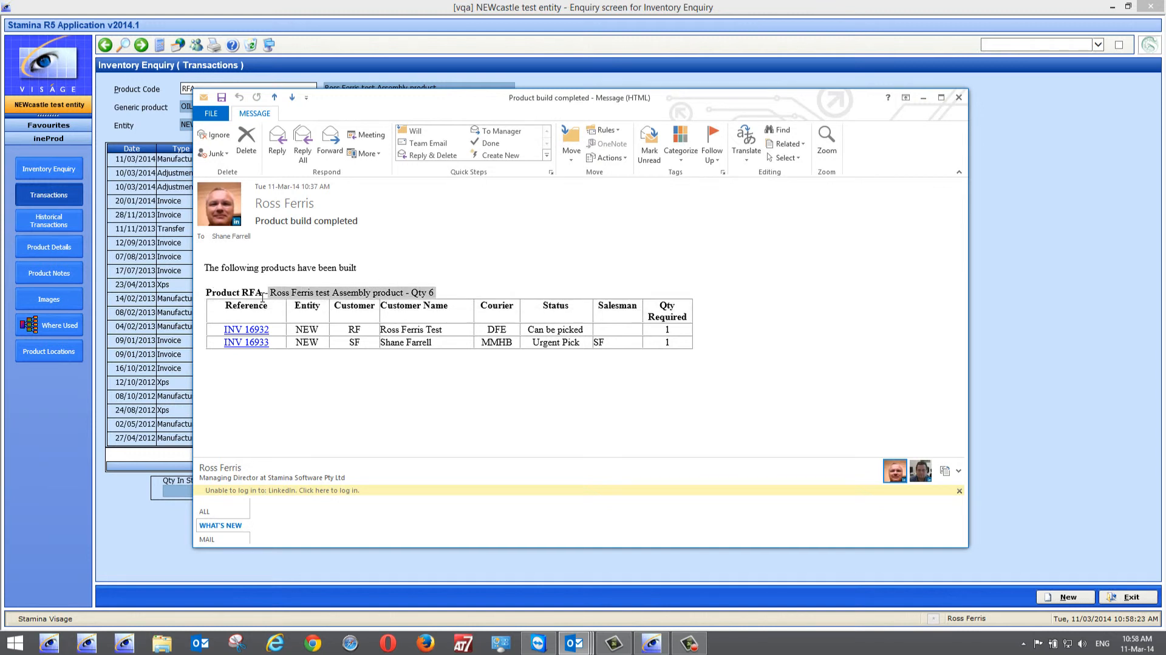
drag(666, 322, 667, 342)
drag(272, 313, 278, 345)
drag(560, 311, 562, 343)
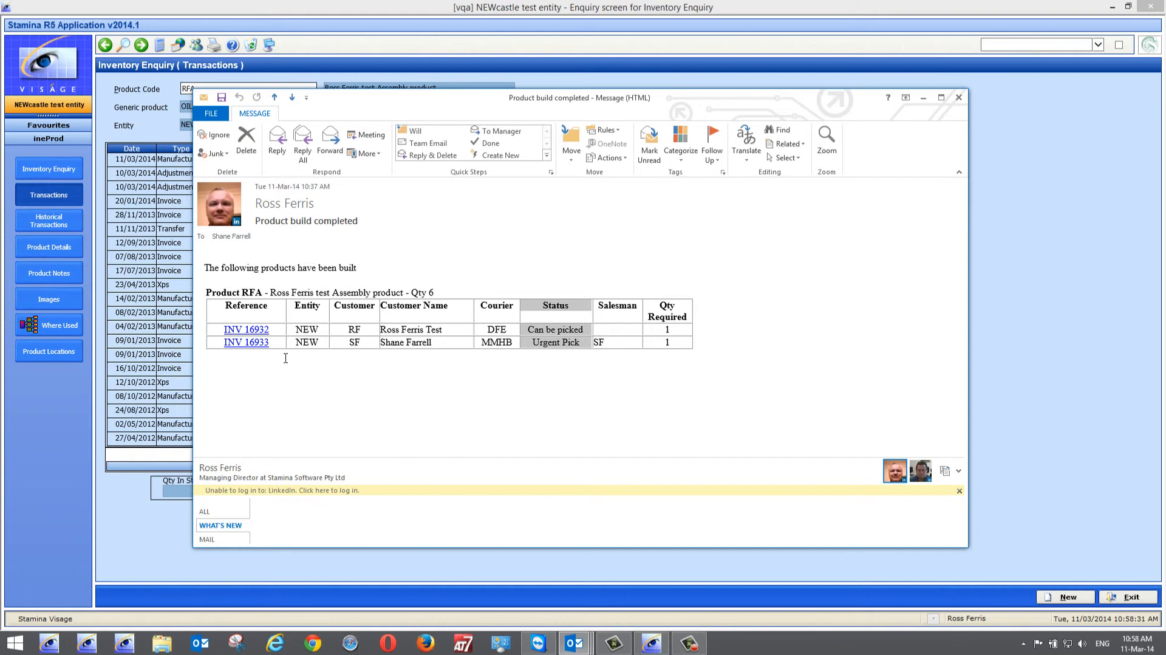
ctrl+click(255, 342)
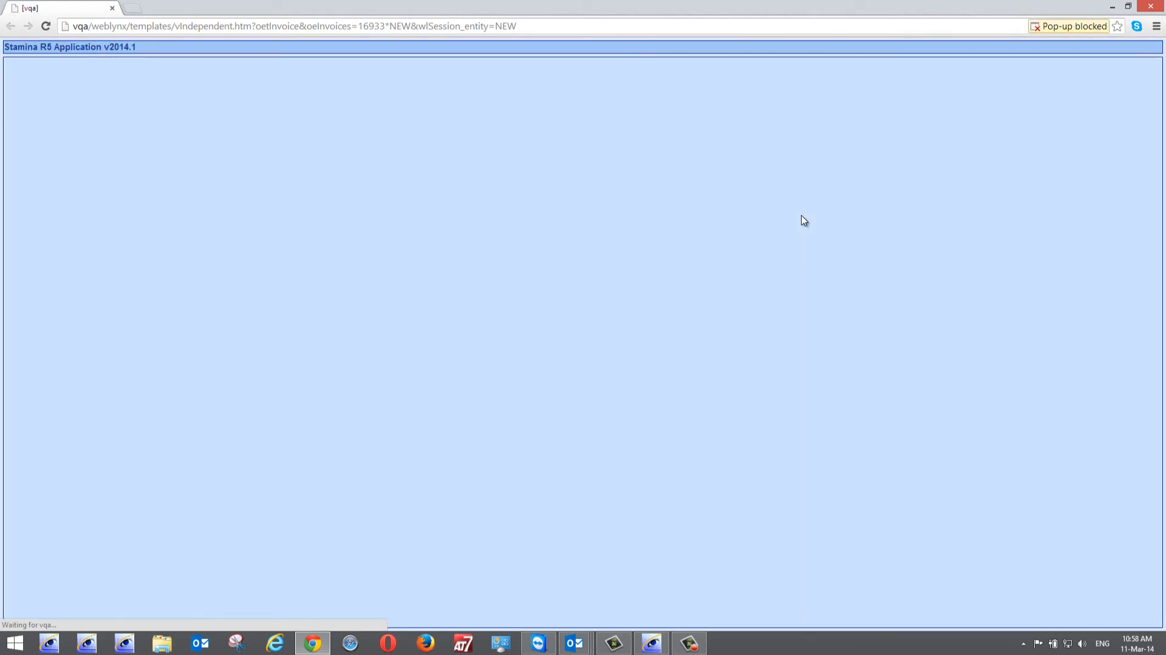
click(1154, 7)
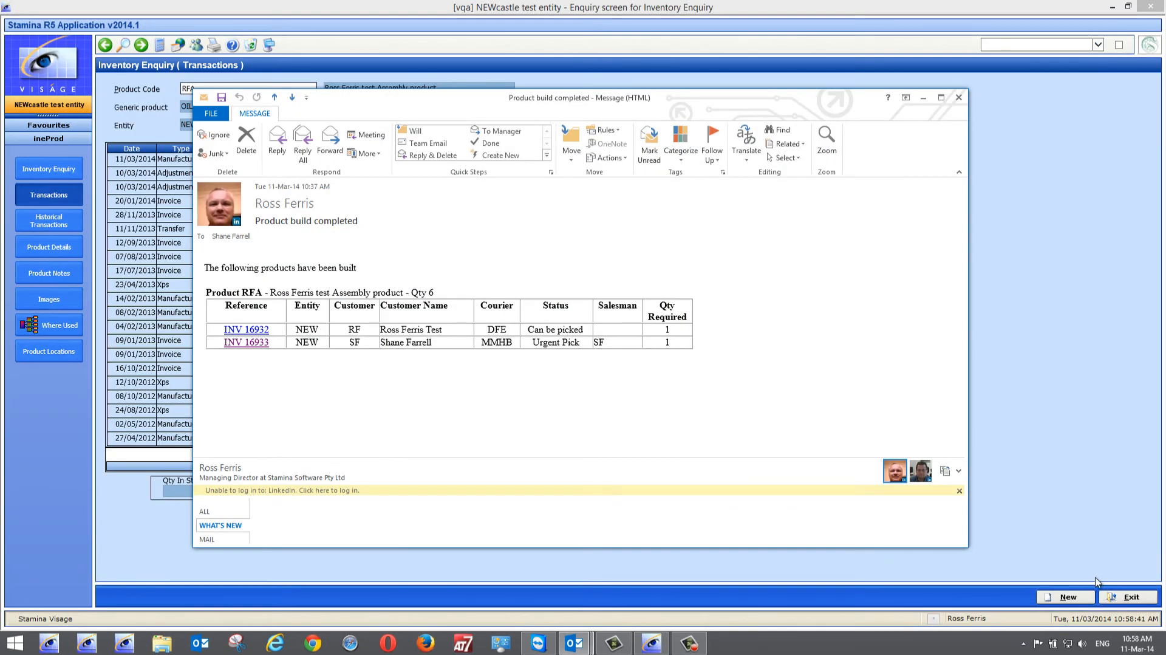
Return to Stamina Visage, exit the inventory enquiry and load the "Can be picked" invoice from the build message in Invoice Entry
click(1139, 598)
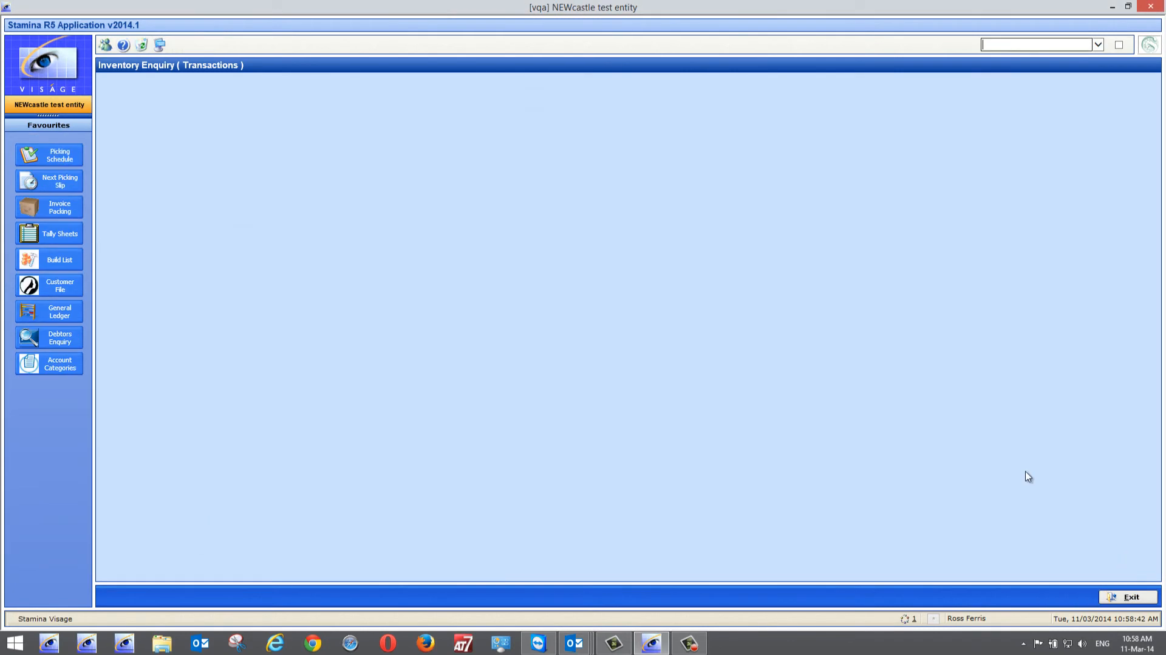
text(oeAnalysisRpt)
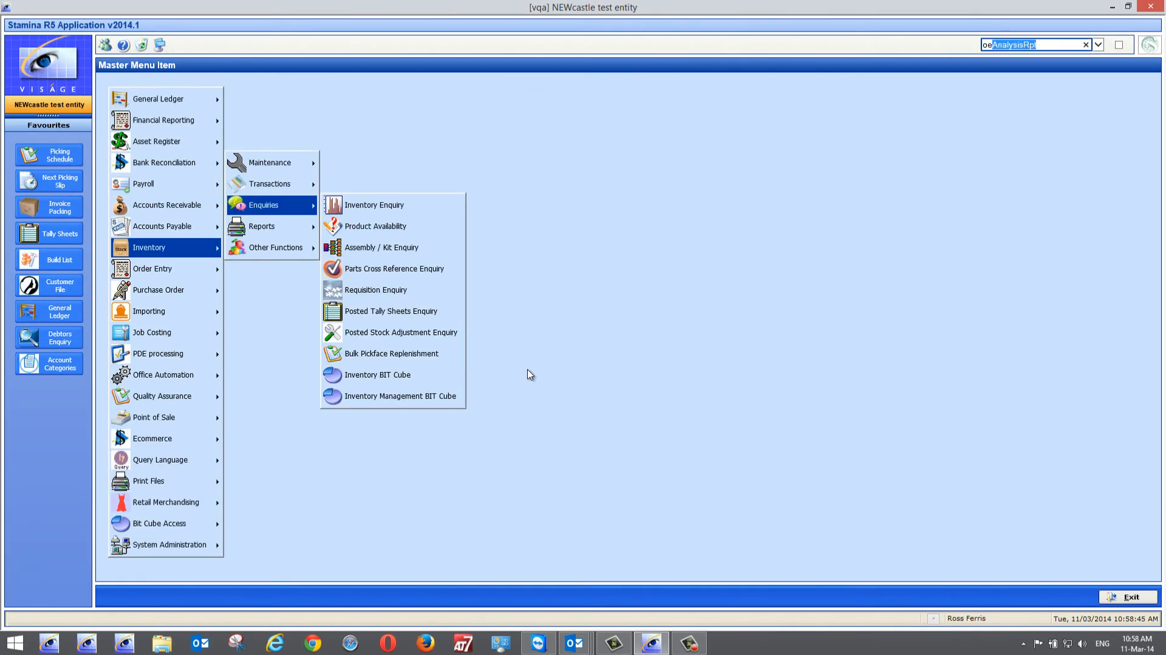
text(i)
key(Return)
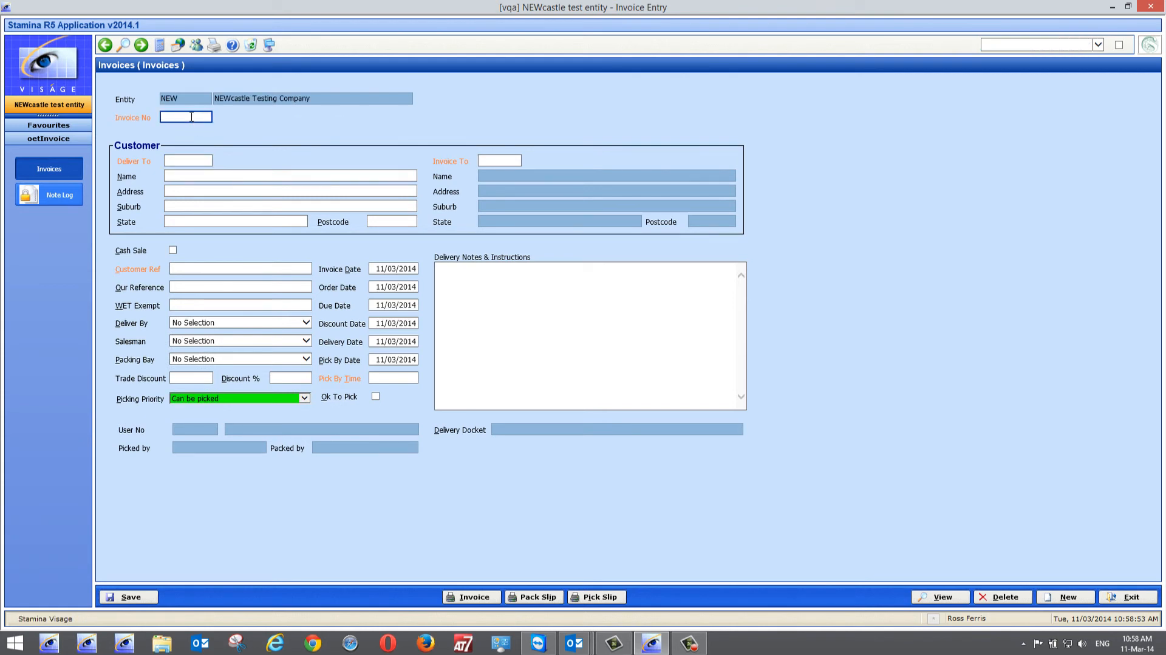
text(RF)
key(Return)
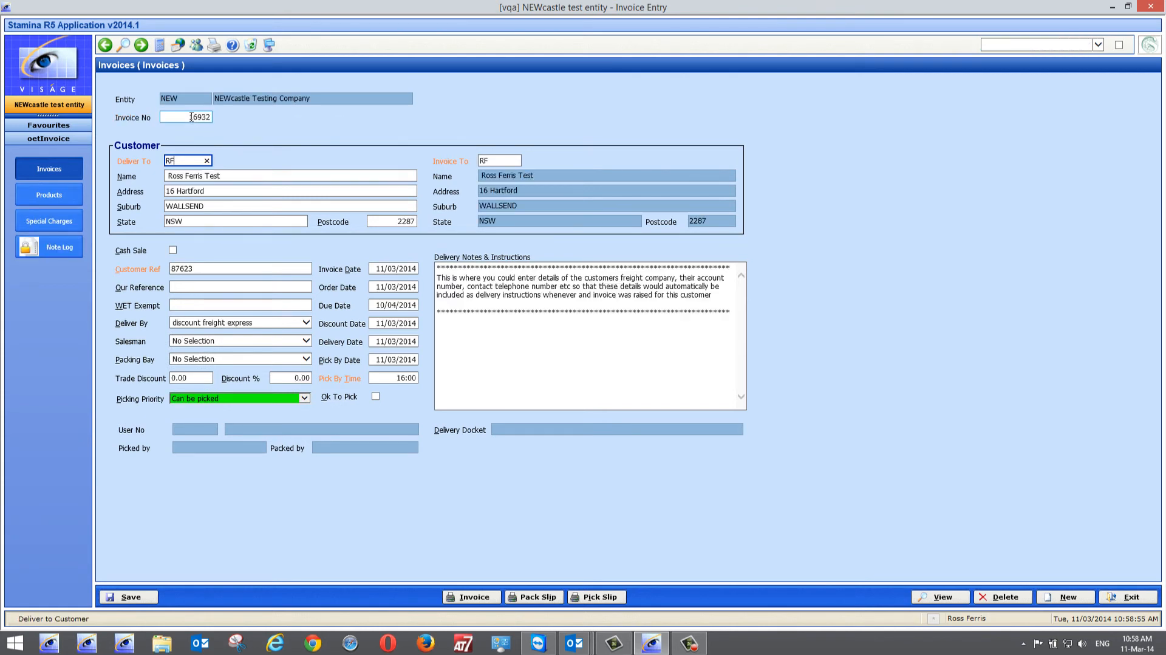
Set the delivered quantity of the invoice's RFA product line to 1
click(49, 196)
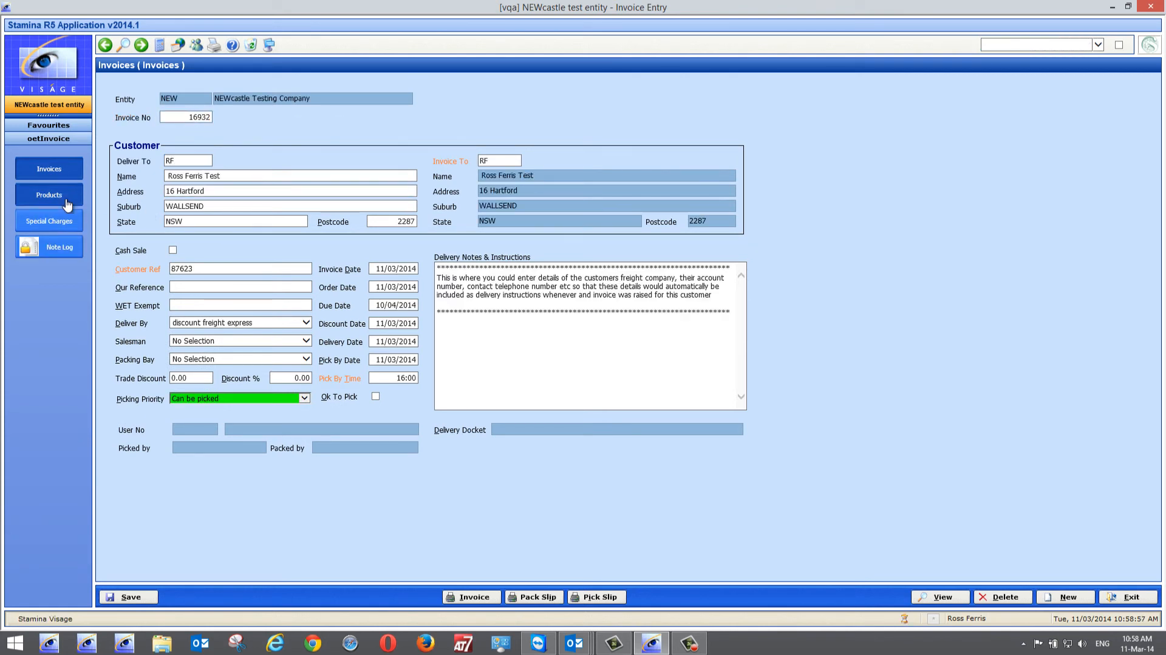
click(340, 148)
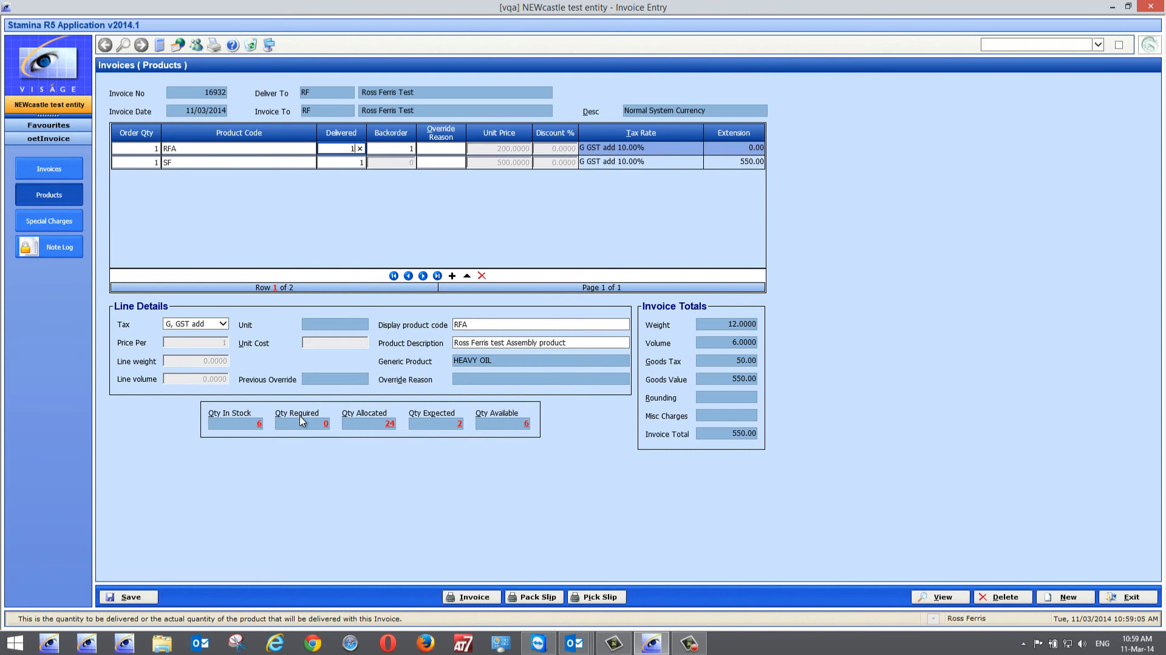
key(Tab)
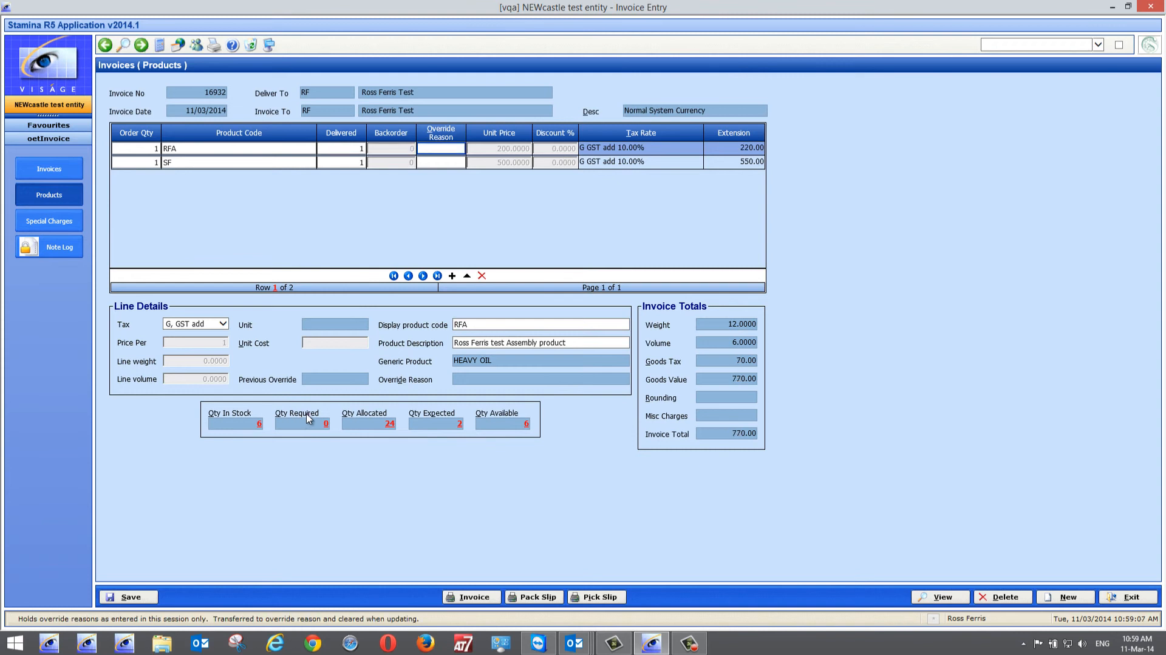
Recheck the invoice's product lines and mark the invoice as Ok To Pick
click(54, 170)
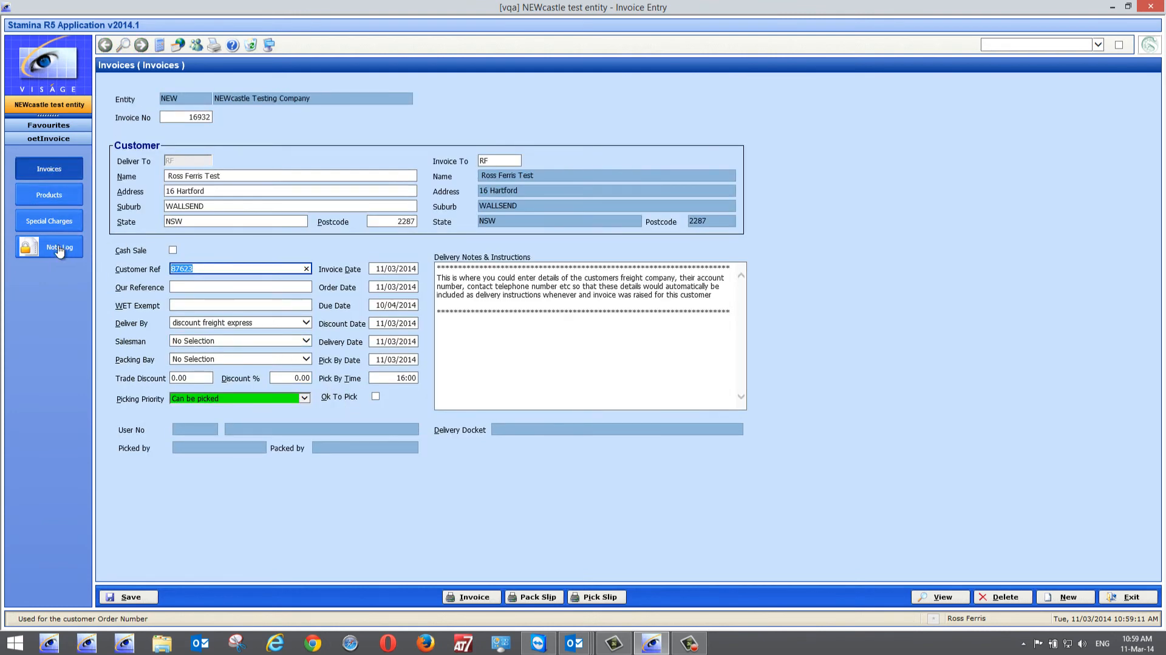
click(49, 194)
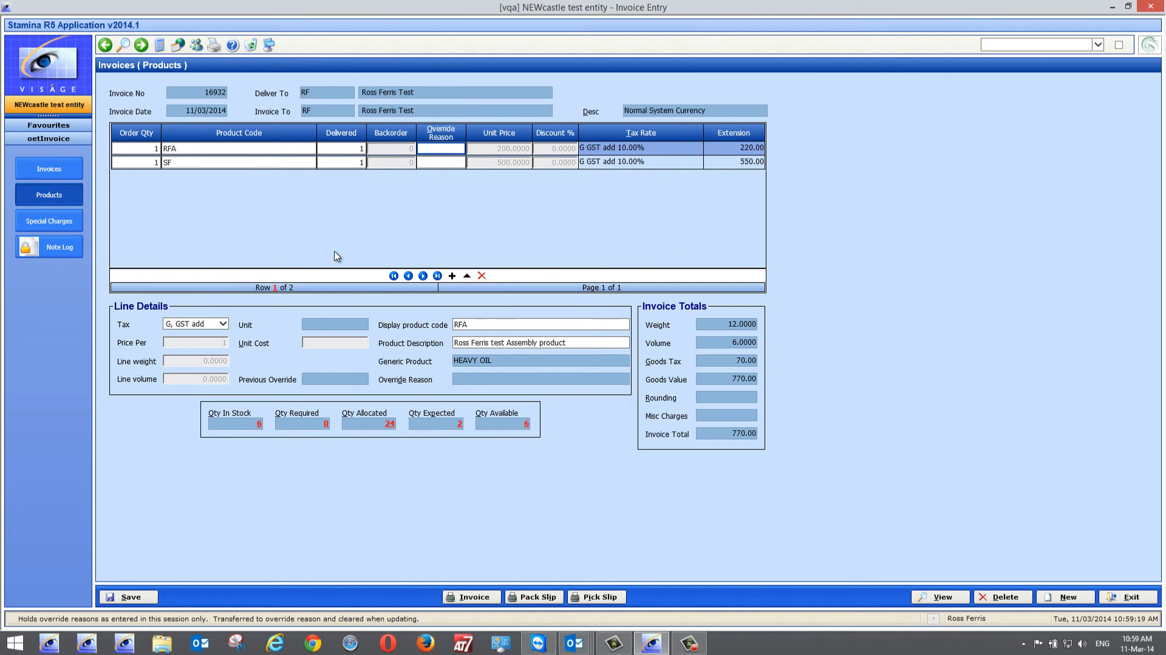
click(61, 170)
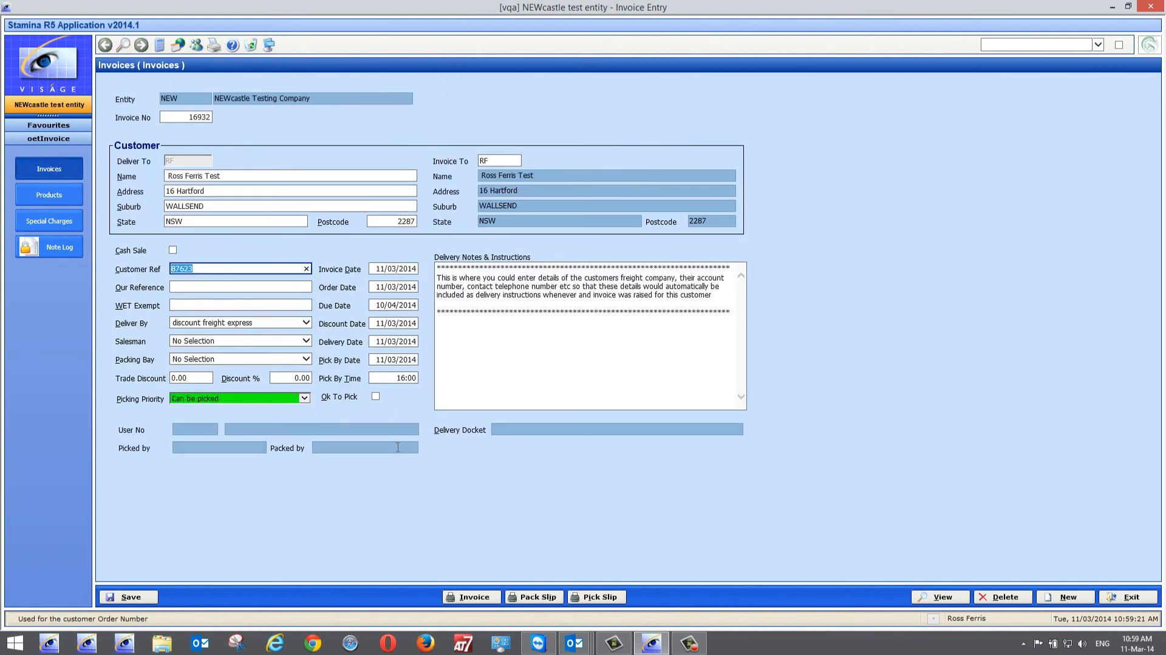
click(377, 398)
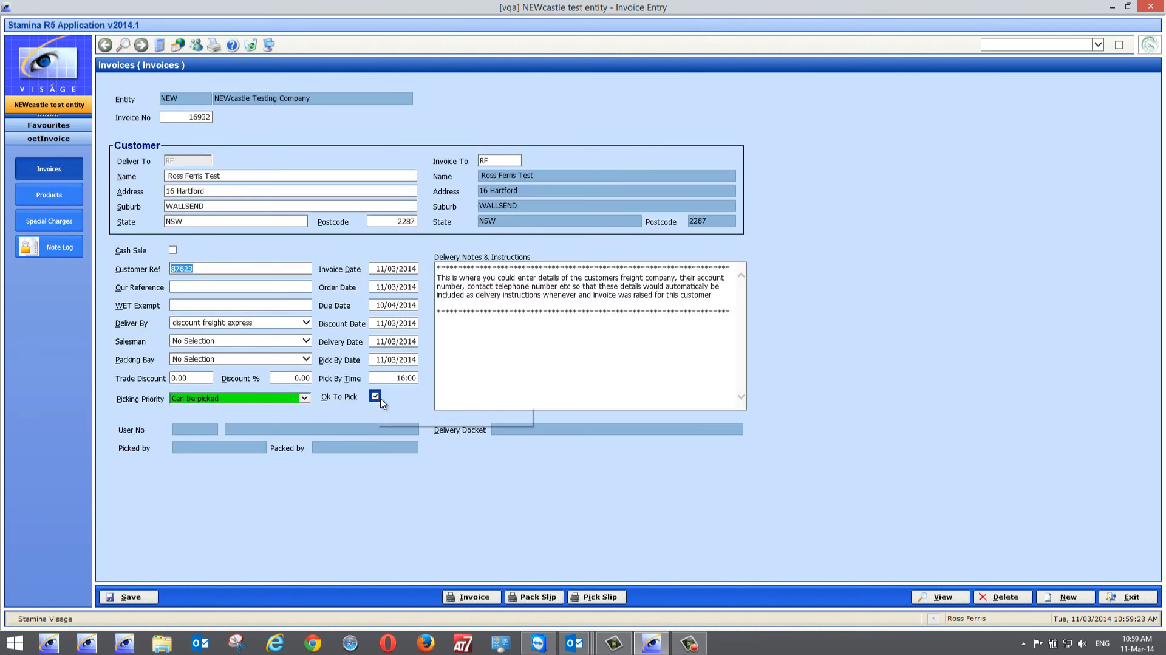
Save the invoice, exit Invoice Entry and check the To Be Picked invoices in the Picking Schedule
click(128, 595)
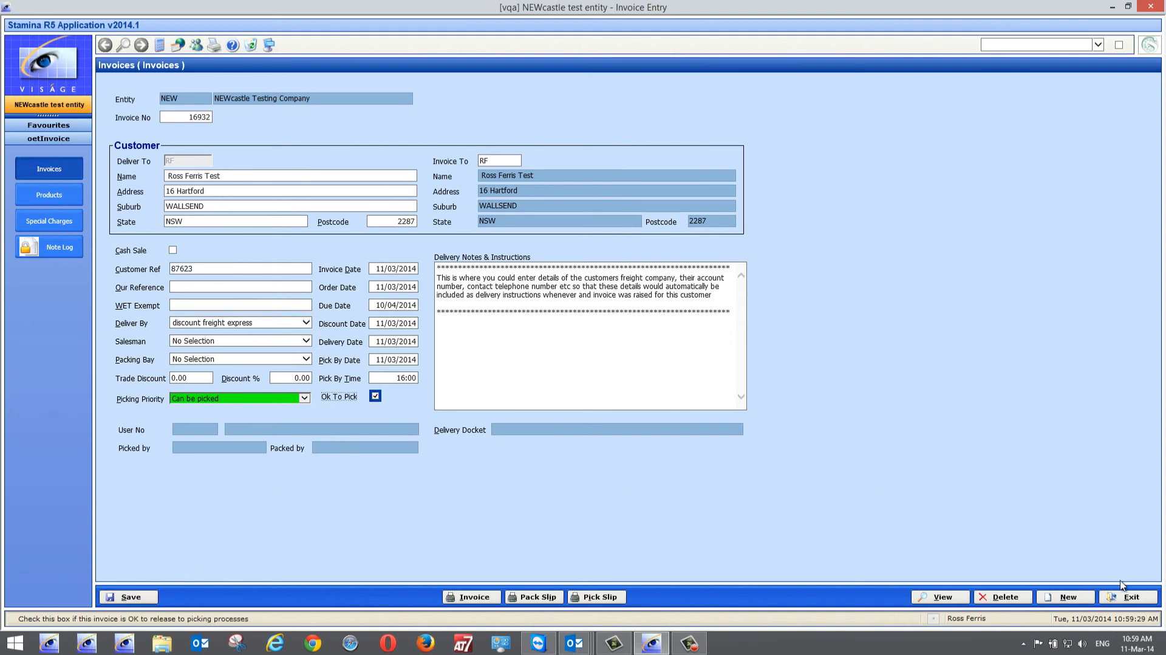
click(1127, 596)
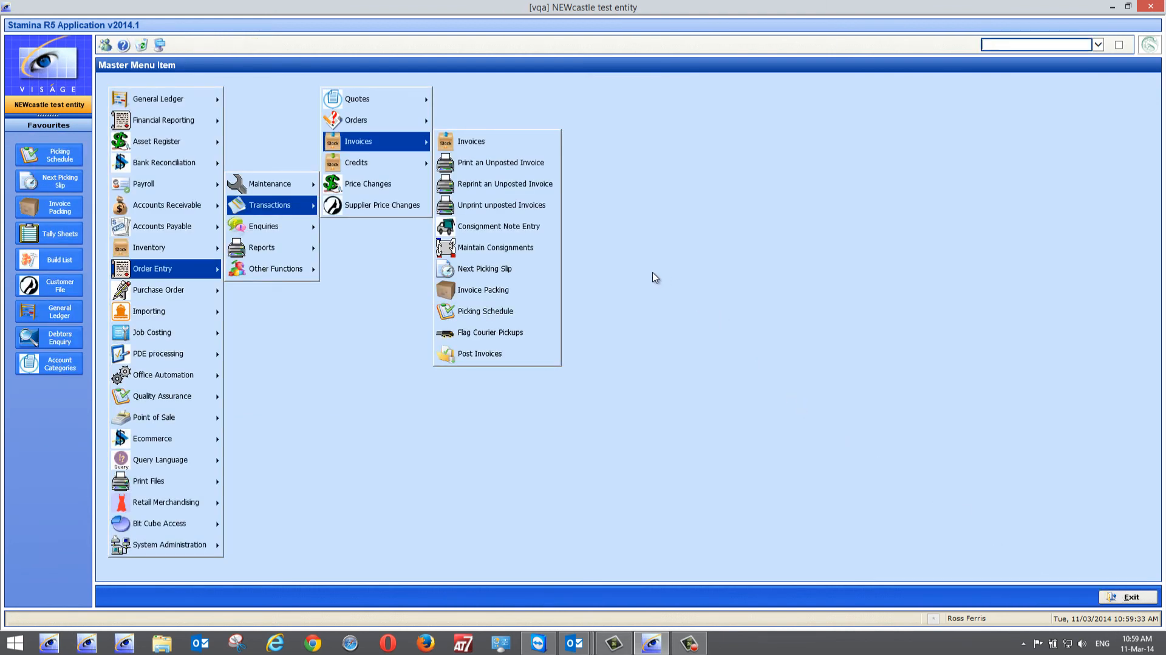
click(486, 314)
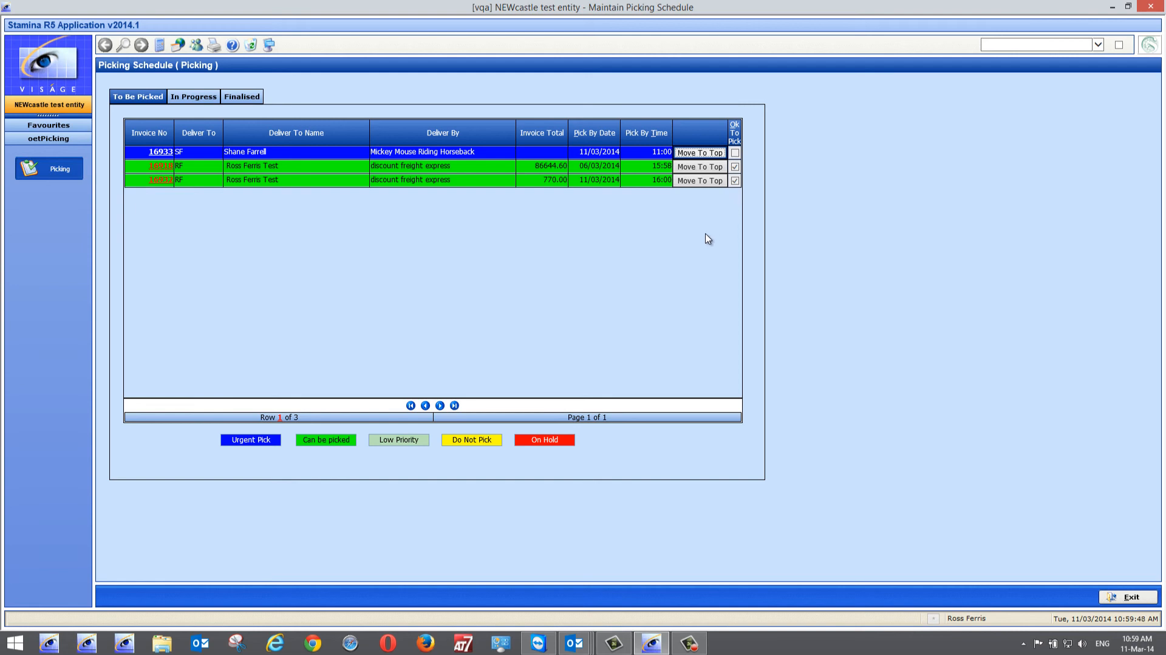
click(1125, 597)
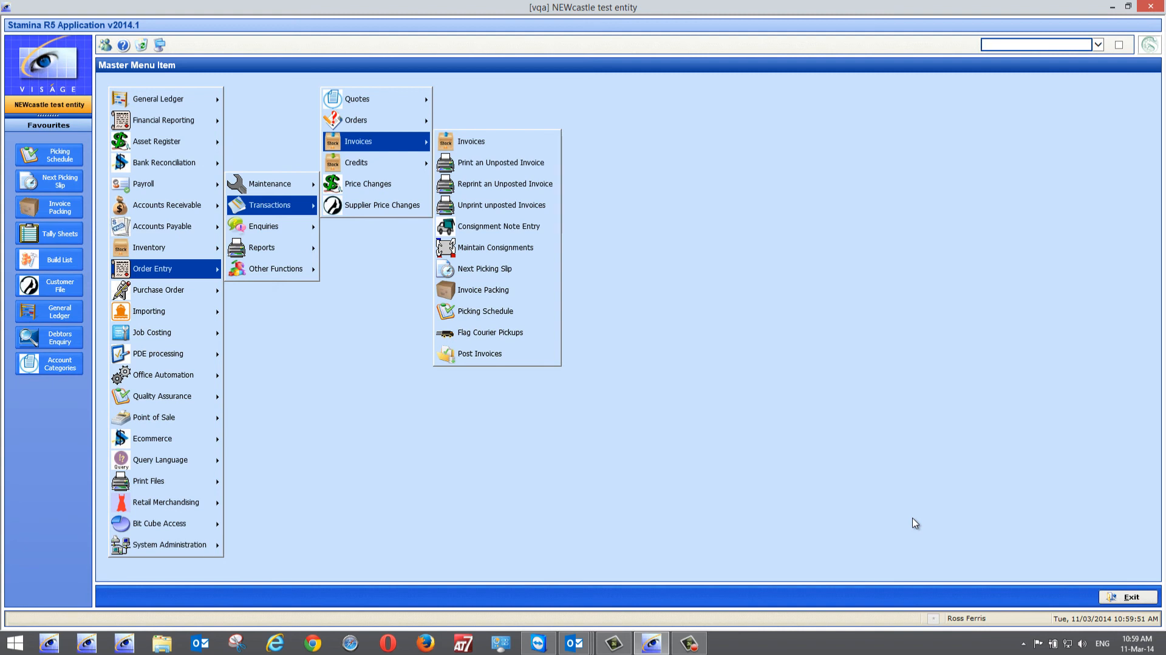
Reopen the just-released "Can be picked" invoice in Invoice Entry by its invoice number, review its header details and exit
click(483, 146)
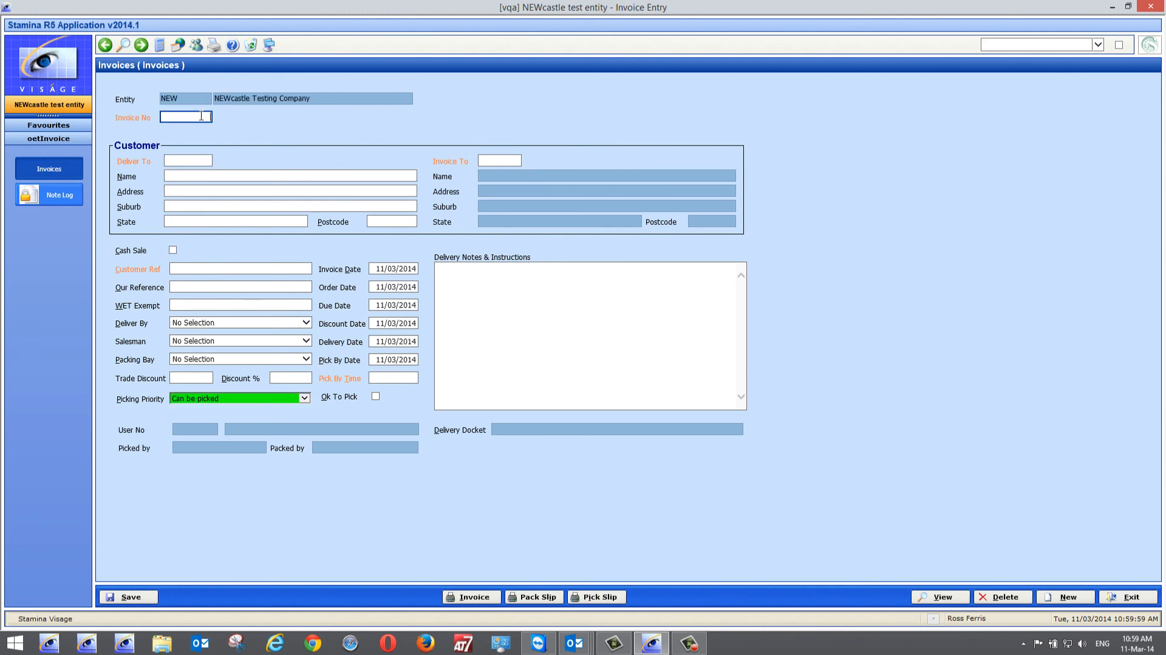
text(16932)
key(Return)
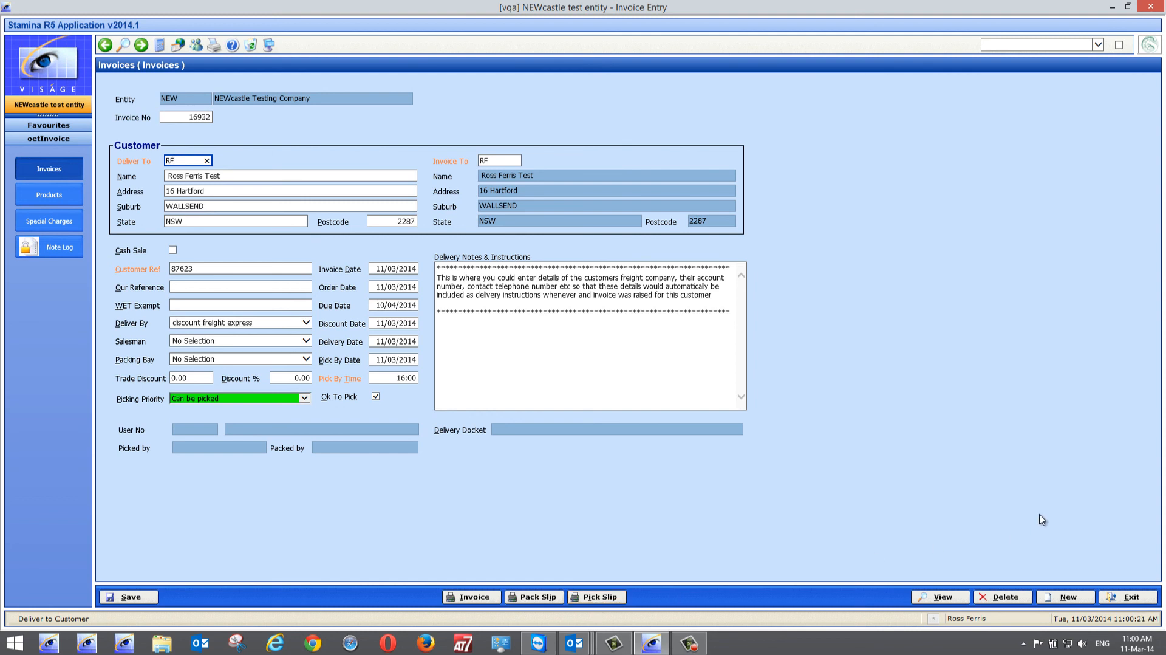
click(1129, 597)
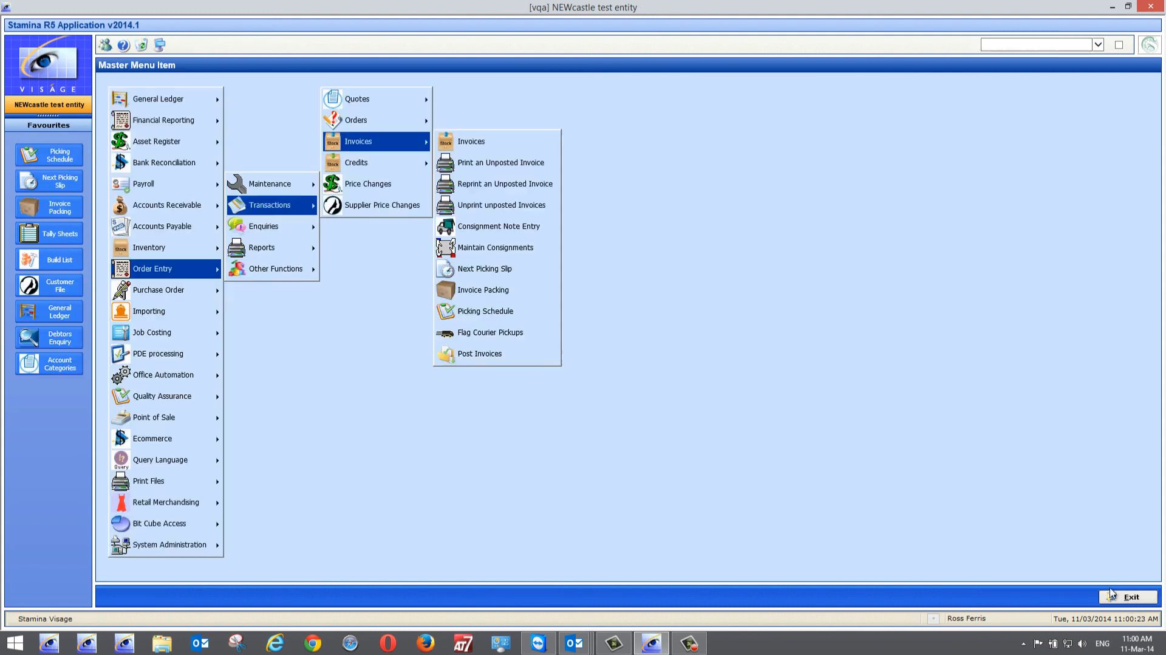